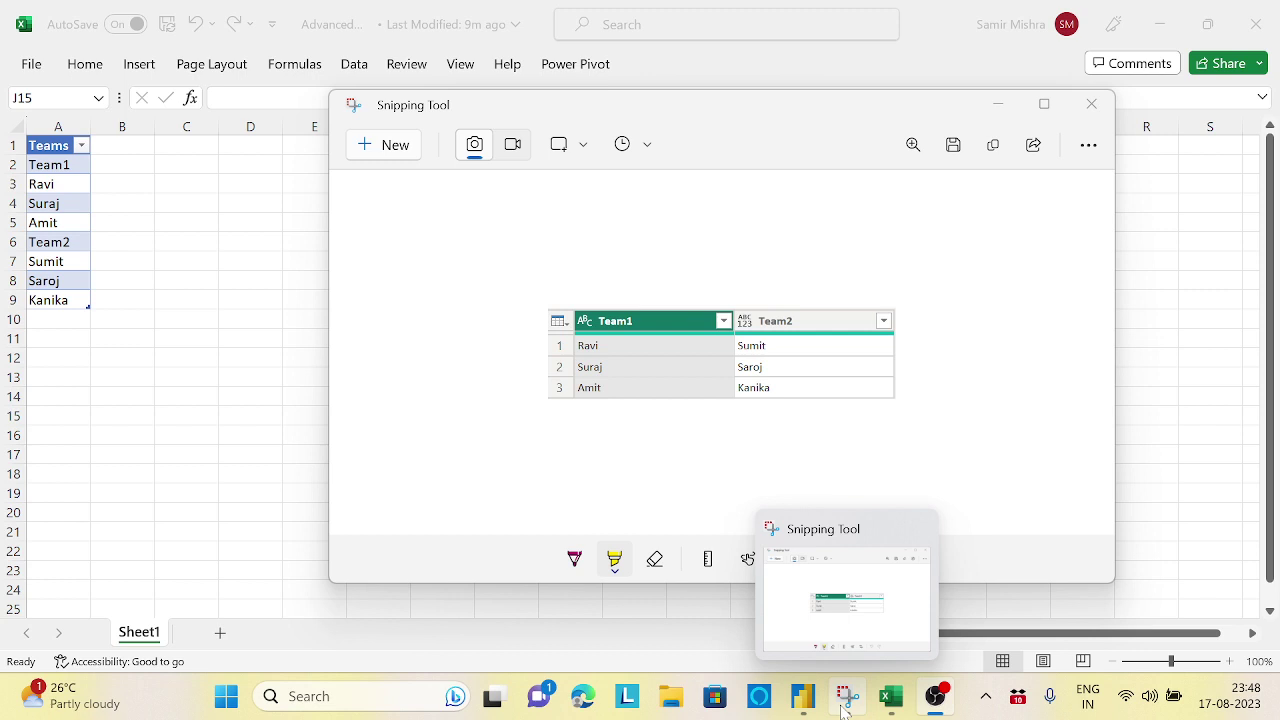
Compare the source Teams list in the Excel workbook with the desired Team1 and Team2 column layout in Snipping Tool
mouse_move(892, 700)
click(893, 645)
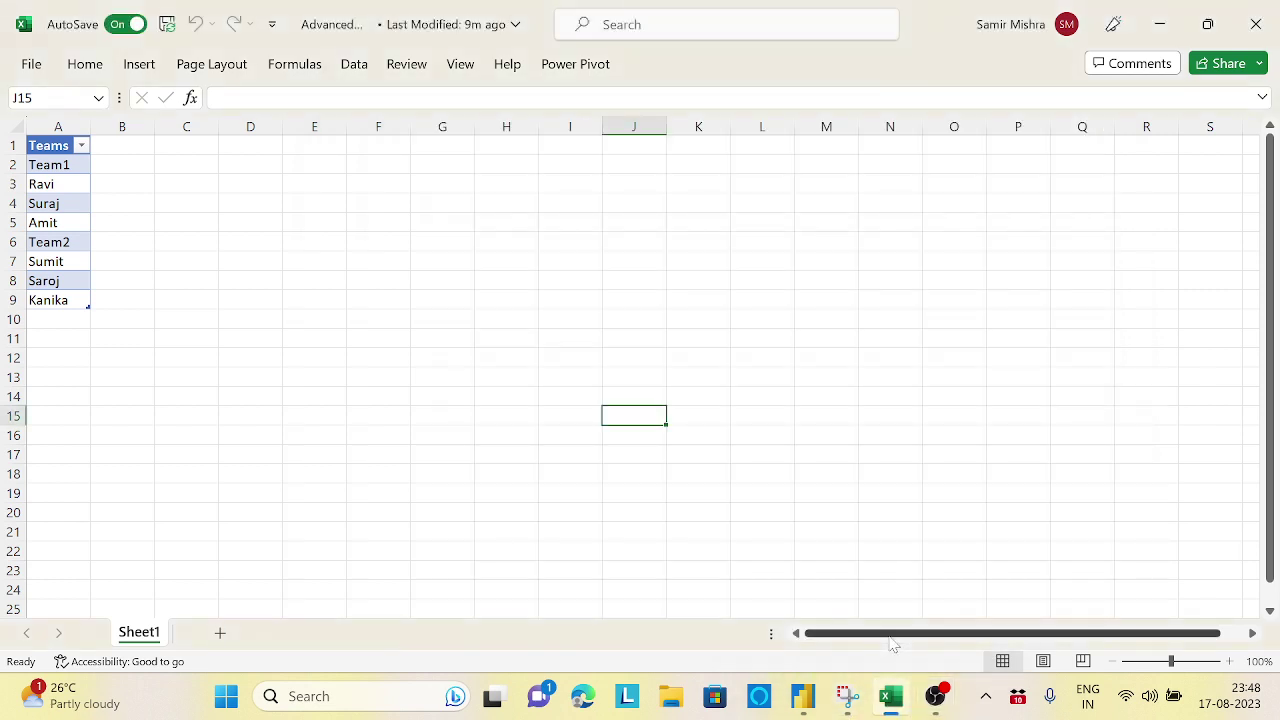
click(850, 706)
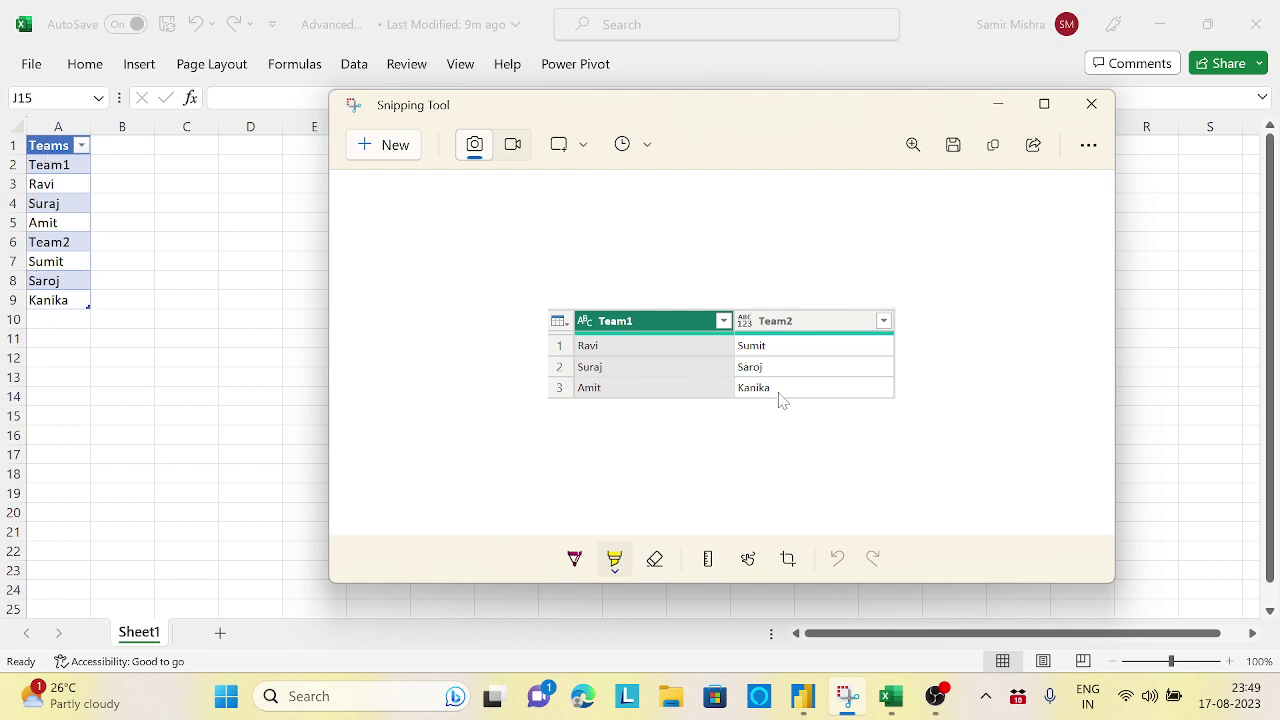
Put the Snipping Tool reference away, close the Excel workbook and switch to Power Query Editor
click(1000, 108)
click(1254, 26)
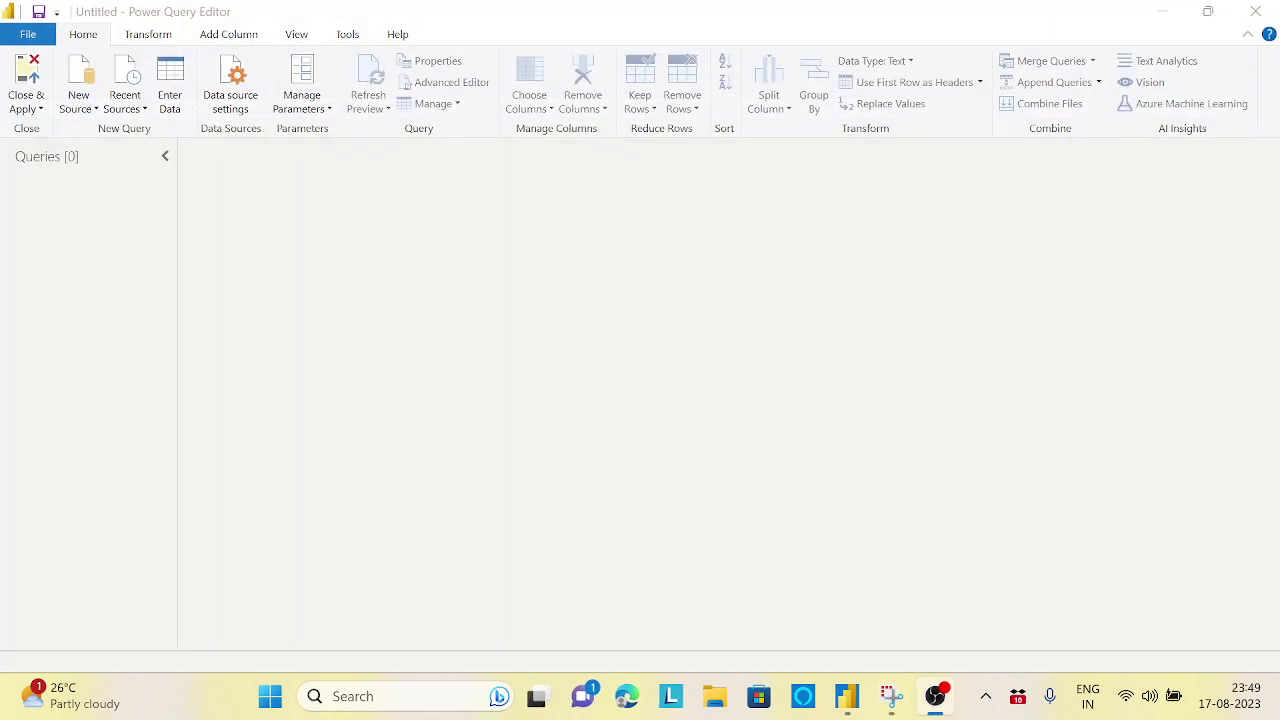
click(847, 696)
click(937, 609)
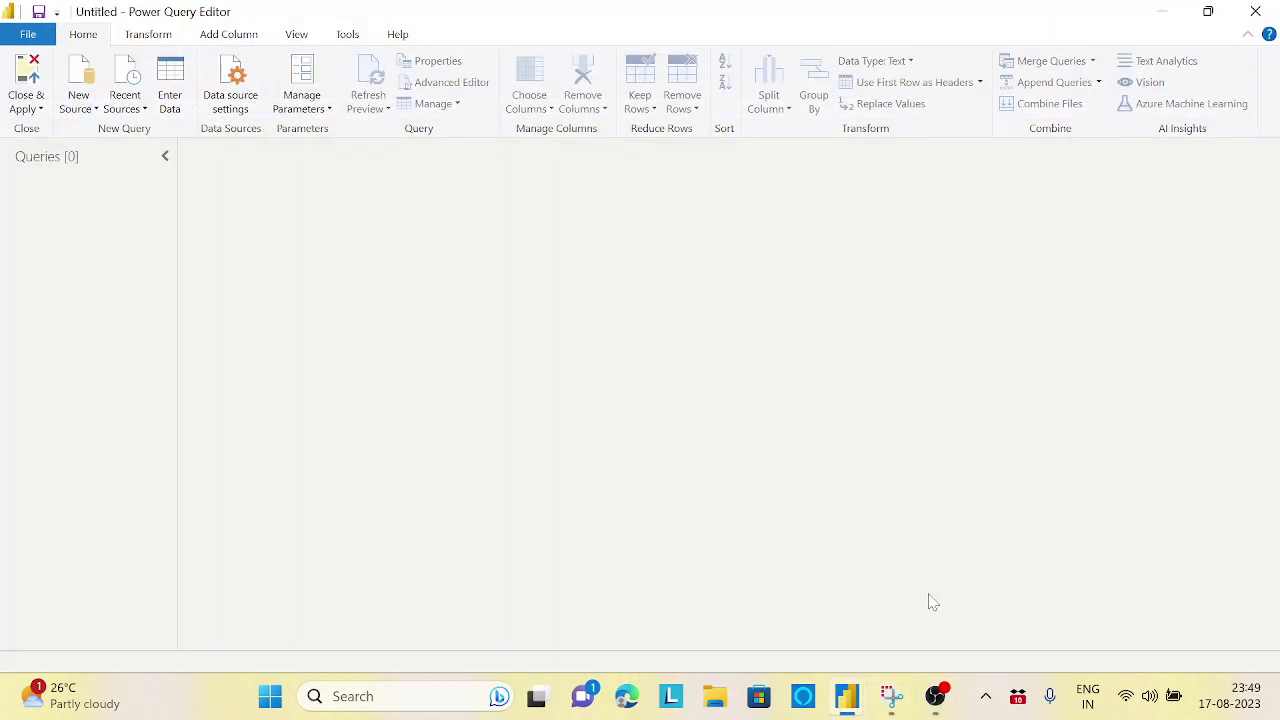
Import the Team table from the Advanced Pivot Excel workbook as a query and delete its Changed Type step
click(96, 112)
click(137, 161)
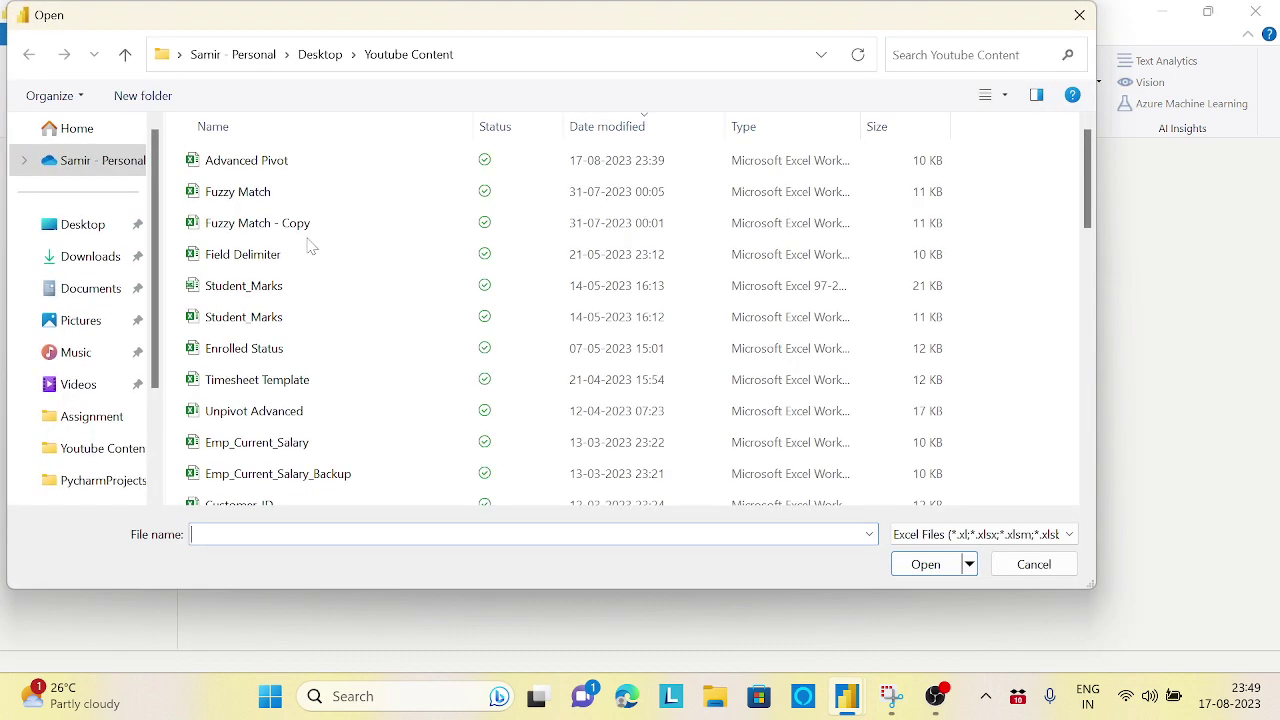
click(285, 168)
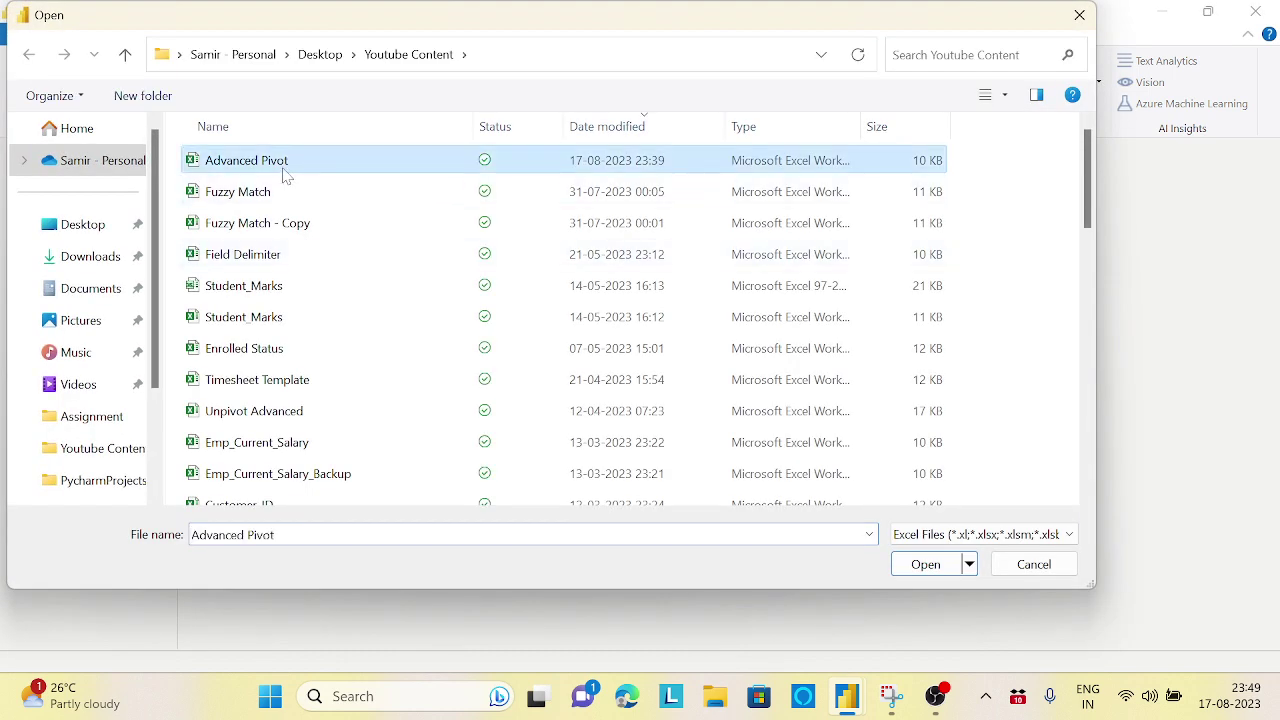
click(934, 574)
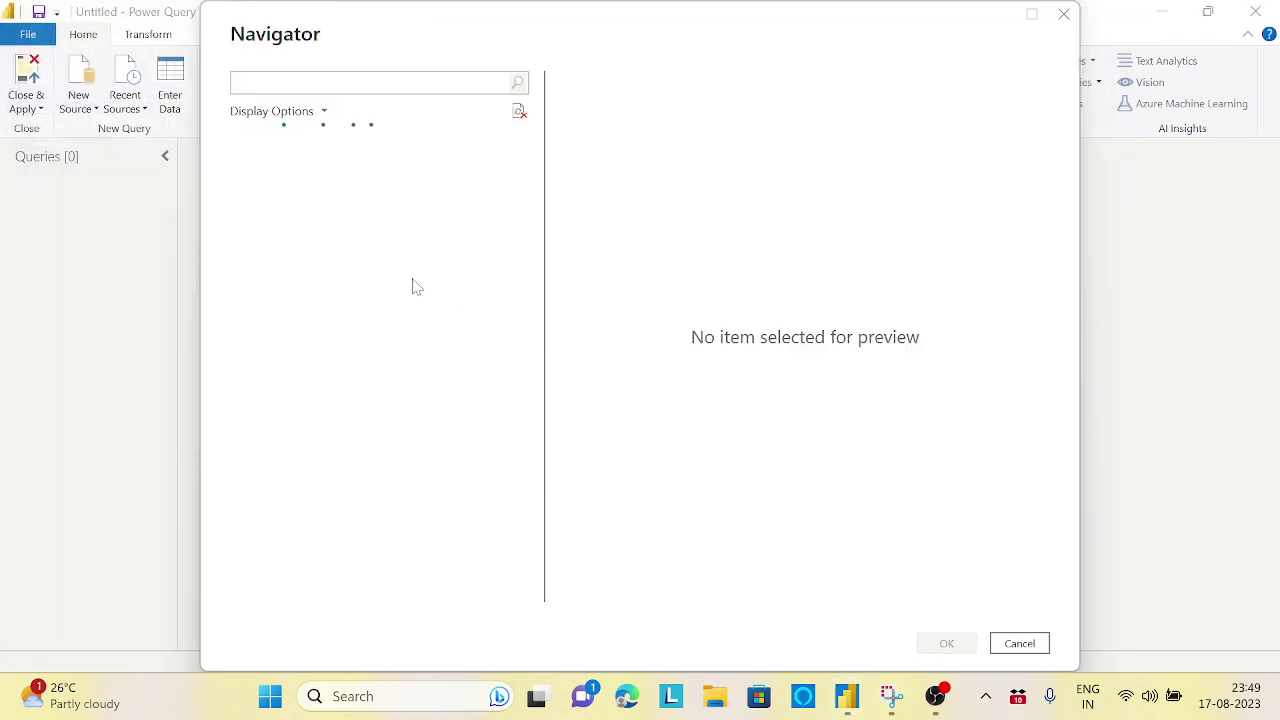
click(262, 167)
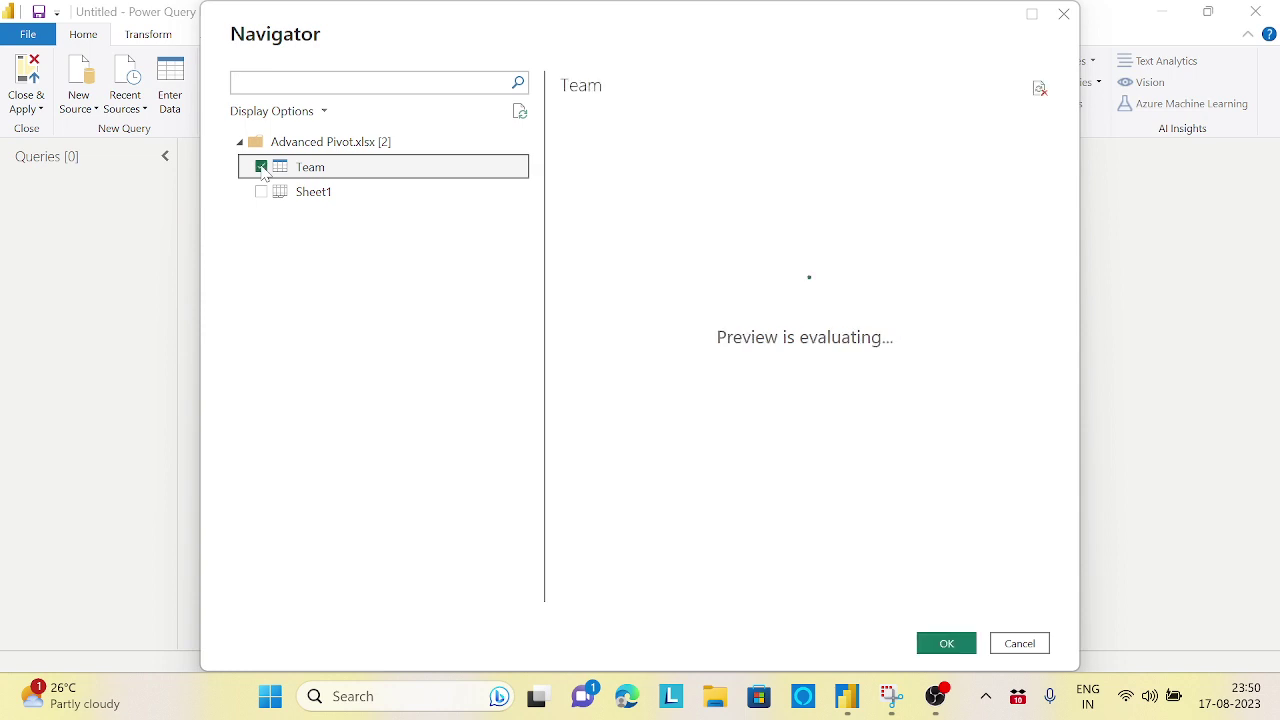
click(940, 645)
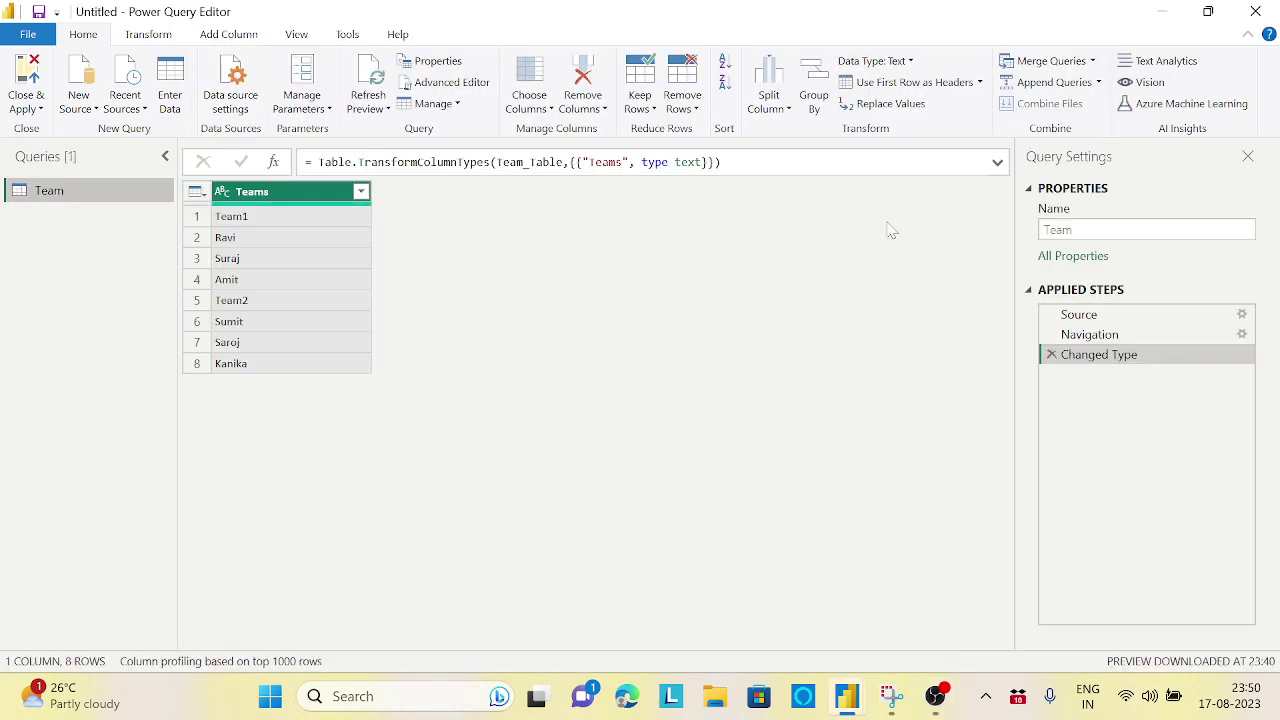
click(1051, 355)
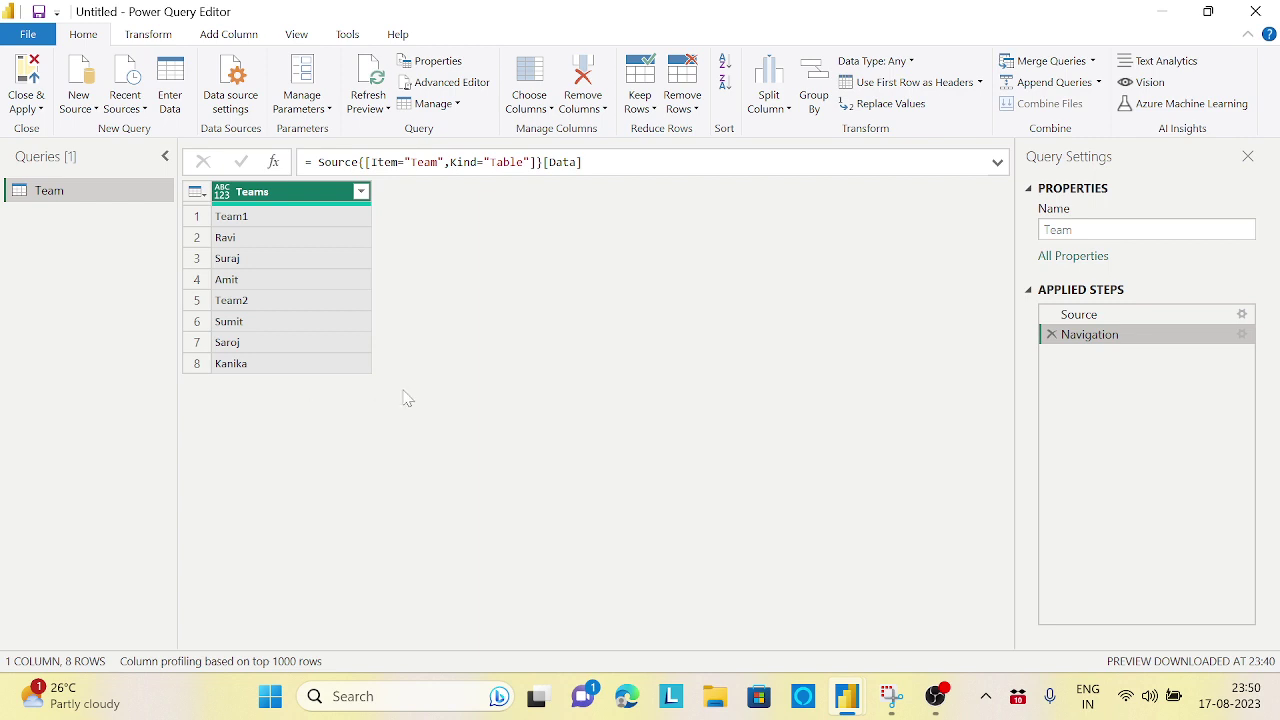
Start a conditional column named Custom with the condition that Teams begins with "Team"
click(248, 40)
click(255, 61)
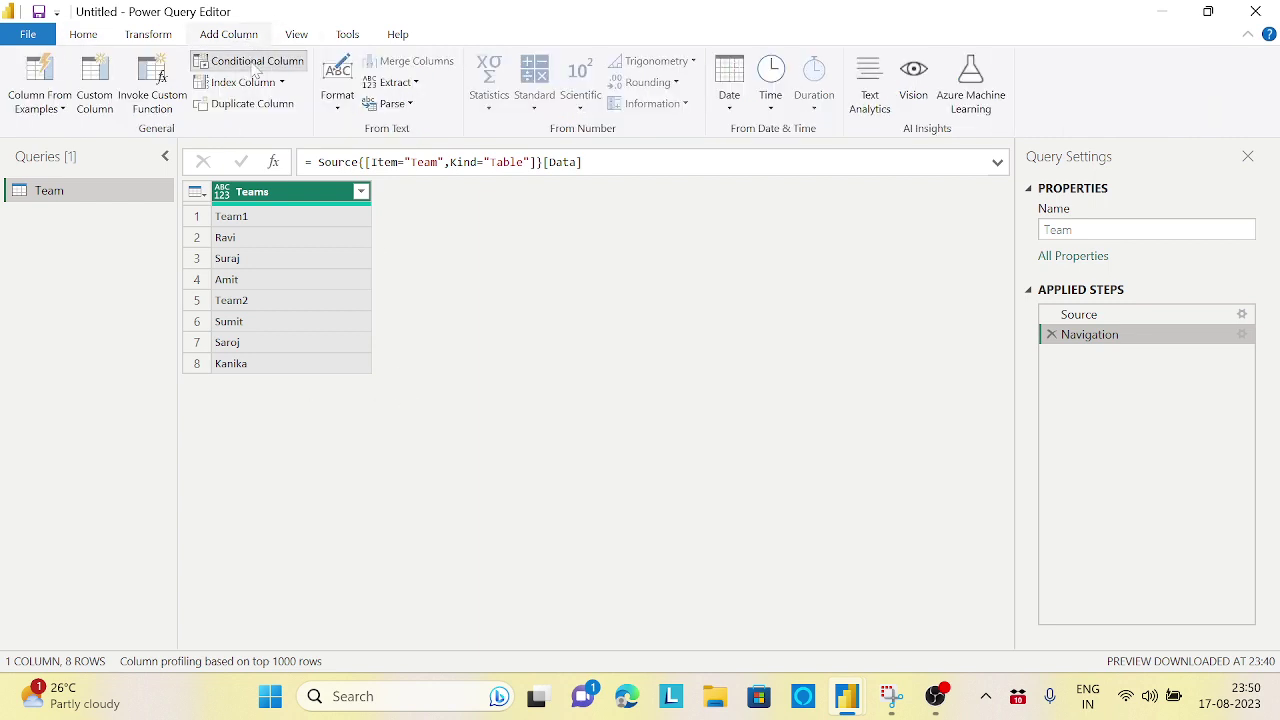
drag(623, 166, 849, 91)
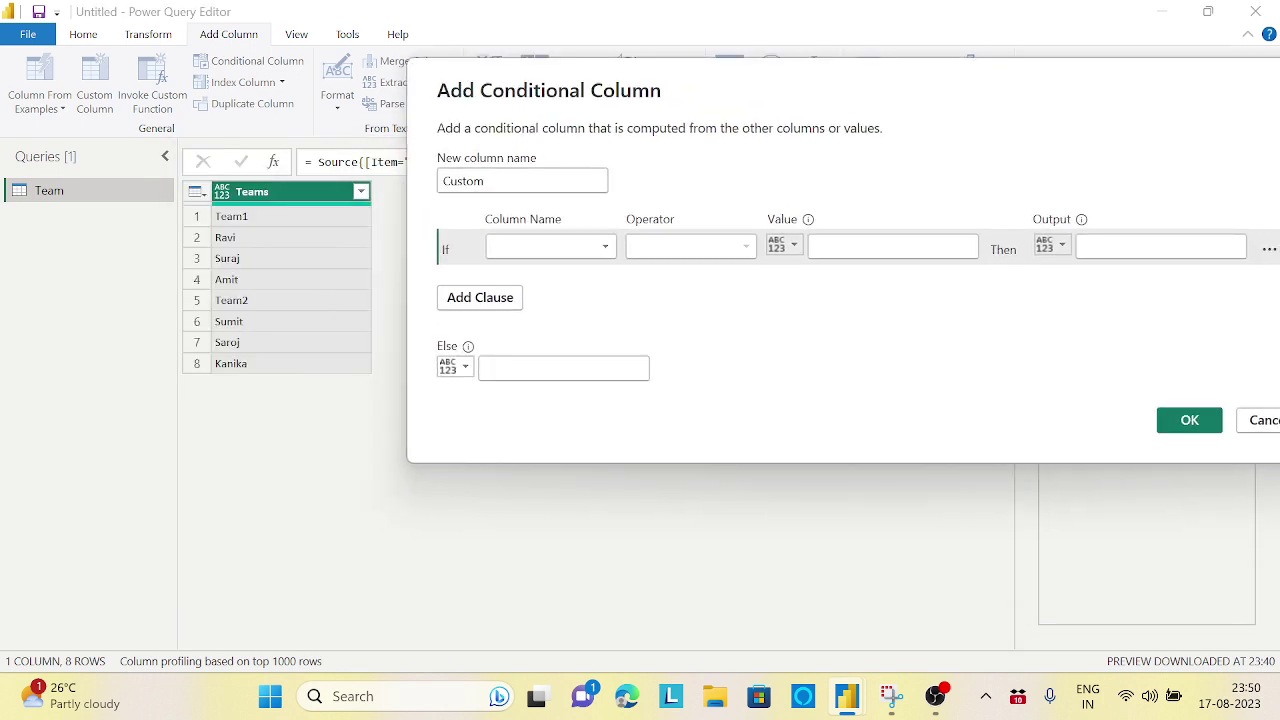
drag(486, 181, 425, 190)
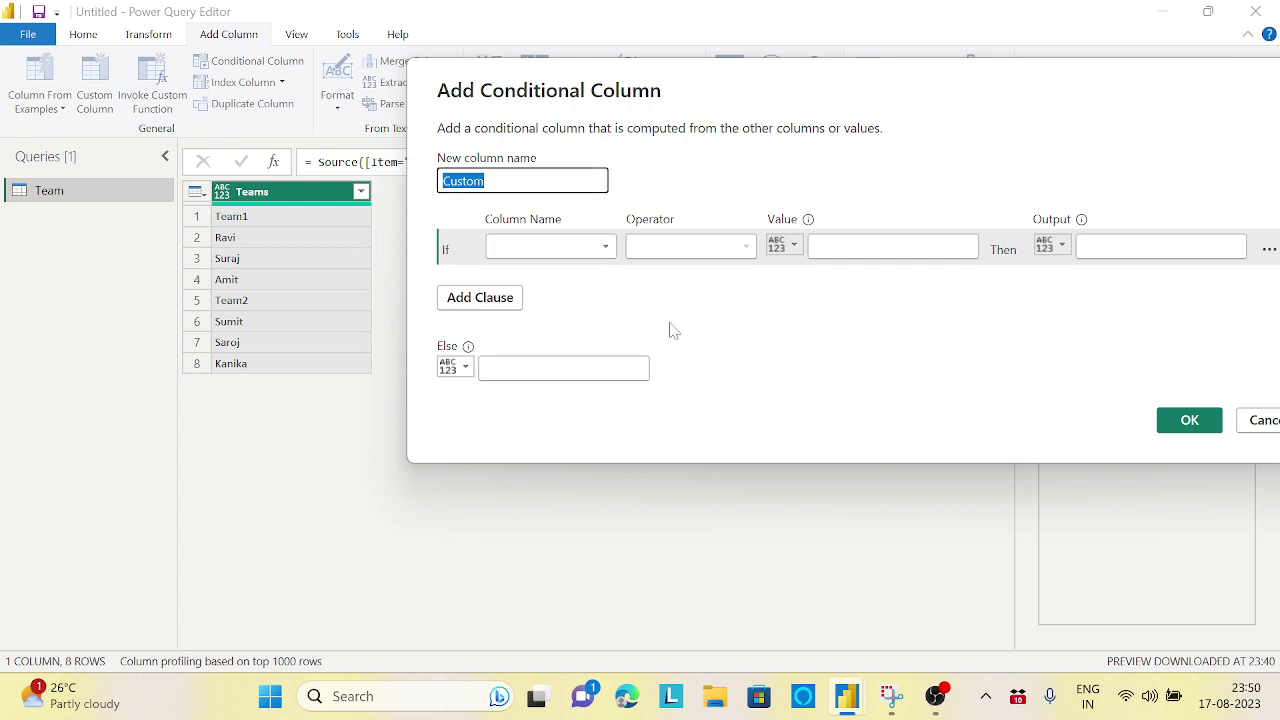
click(605, 252)
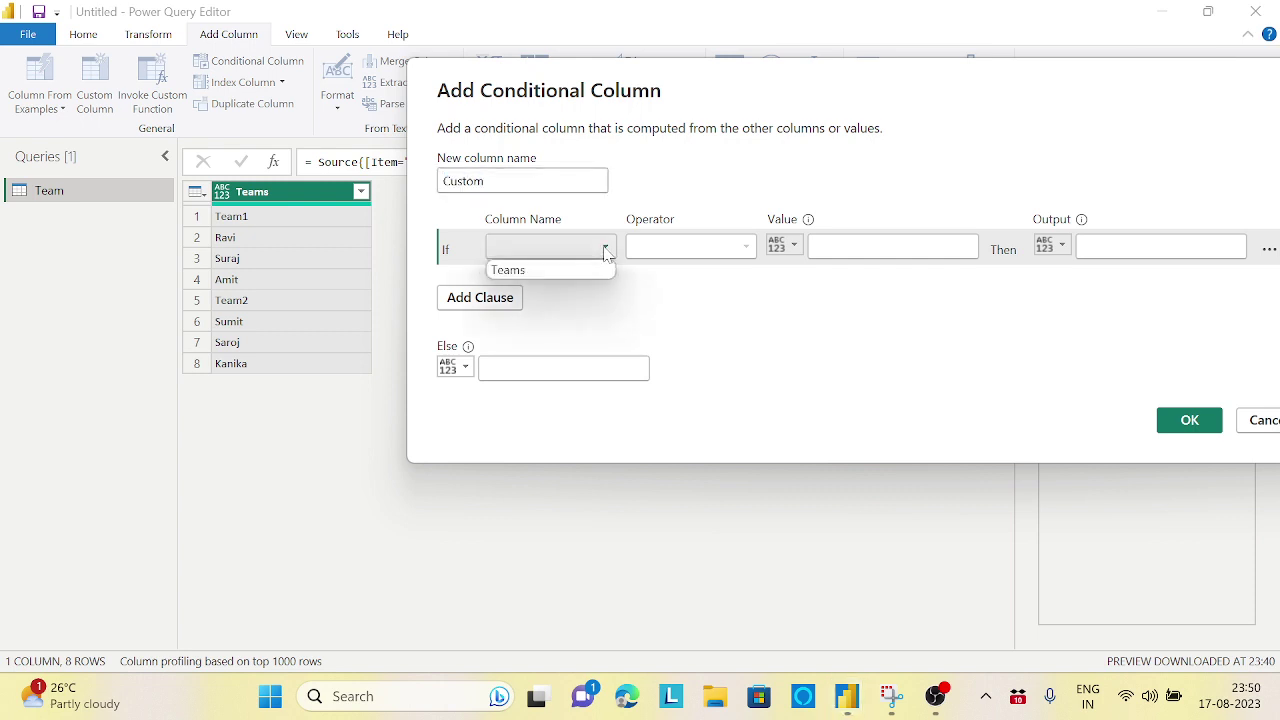
click(552, 271)
click(745, 247)
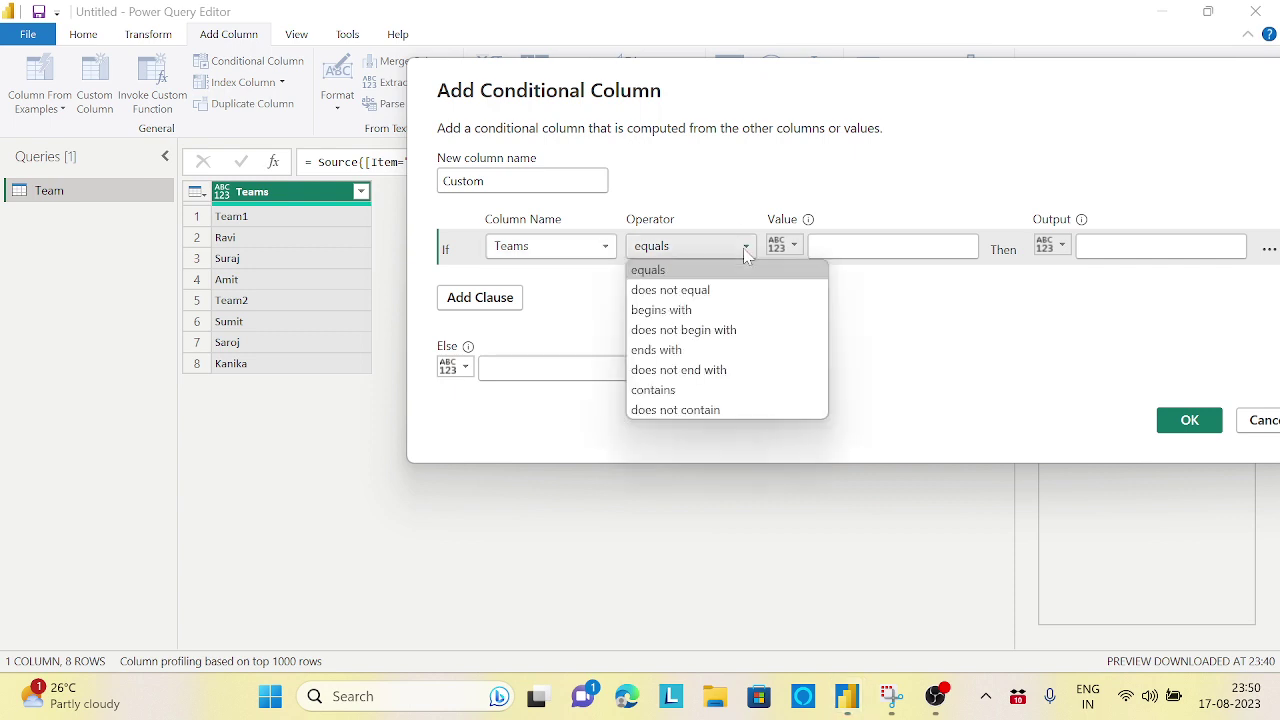
click(672, 310)
click(814, 247)
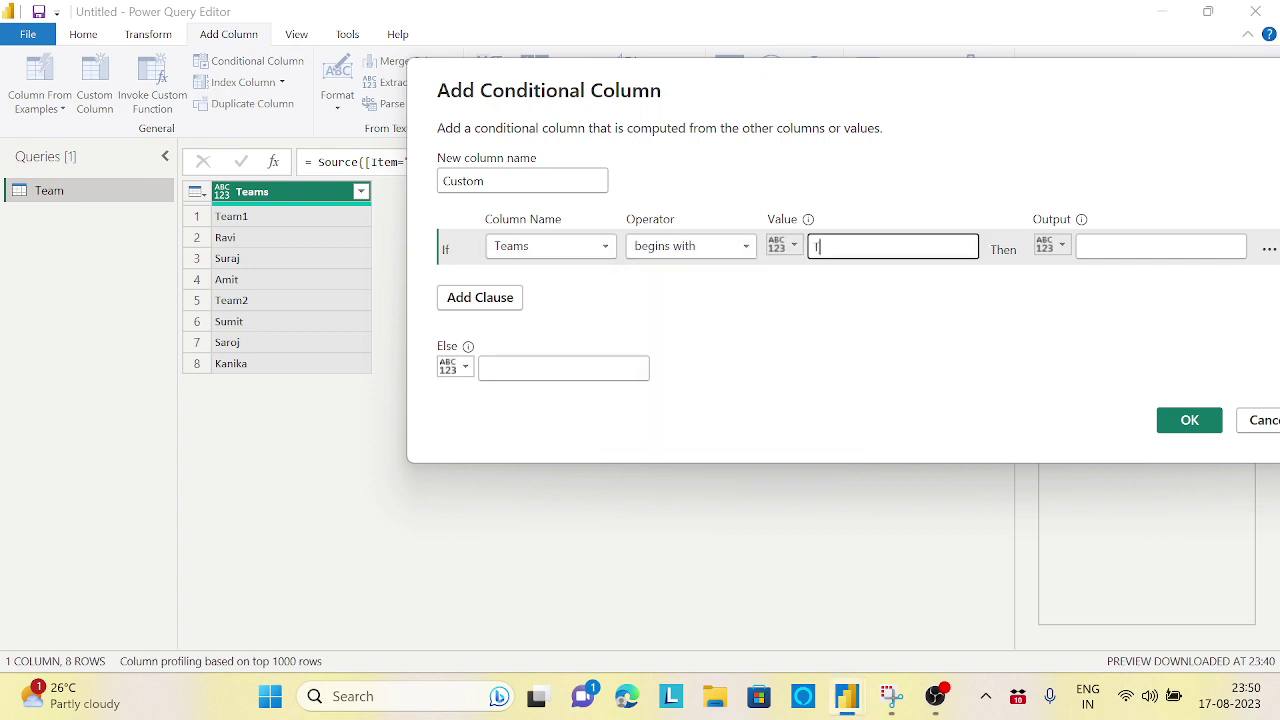
Make the condition output the Teams column value, set the else value to null, and create the conditional column
click(1050, 245)
click(1080, 290)
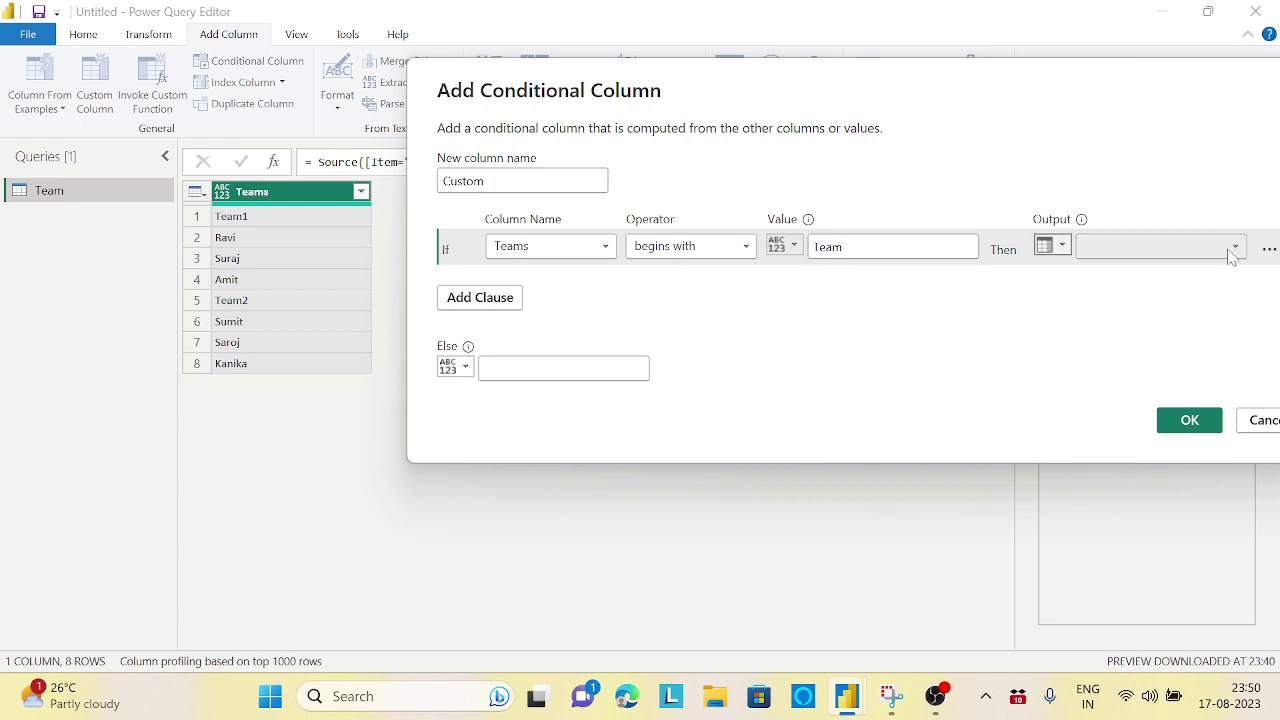
click(1232, 247)
click(1110, 270)
text(null)
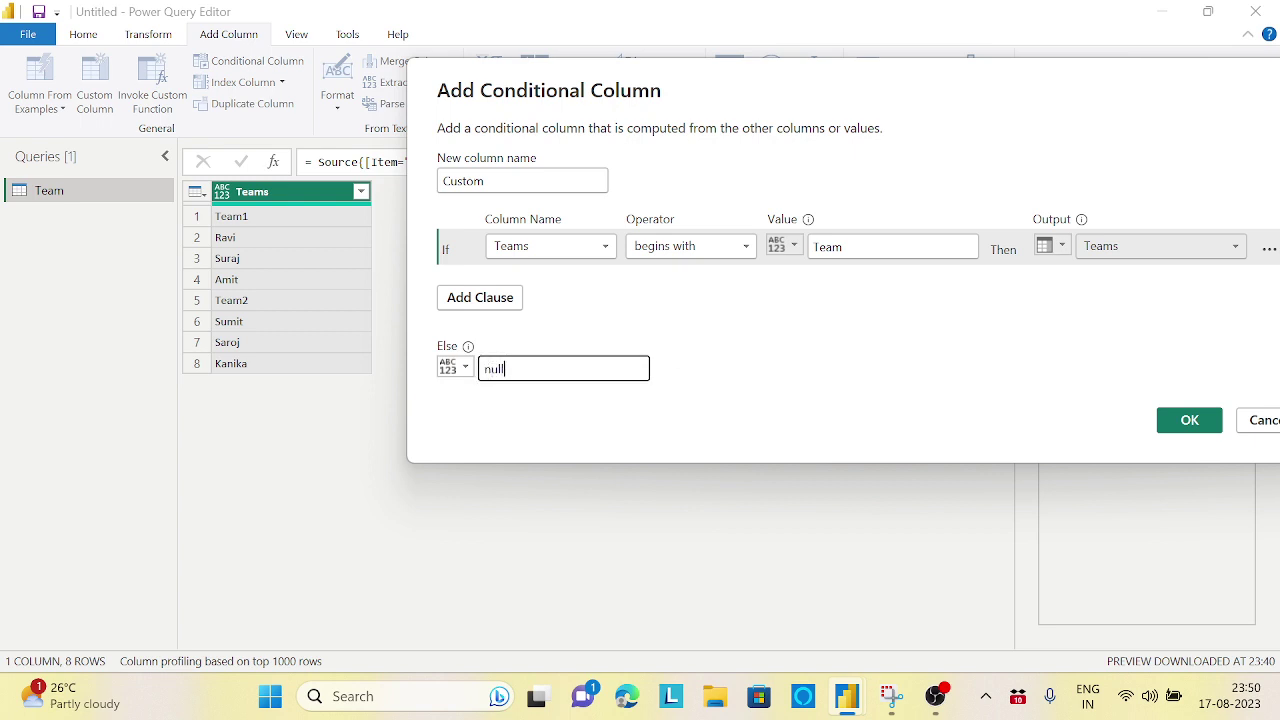
click(1187, 420)
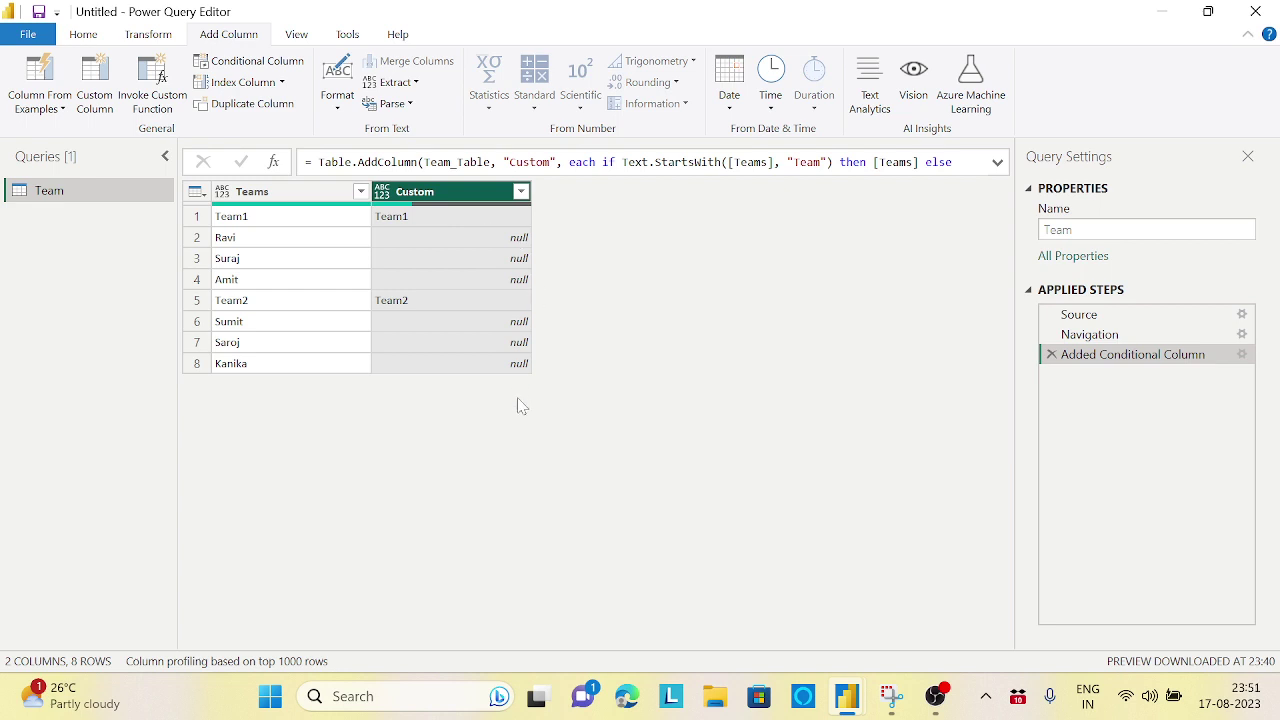
Fill the Custom column down so each null row takes the team name above it
right_click(478, 200)
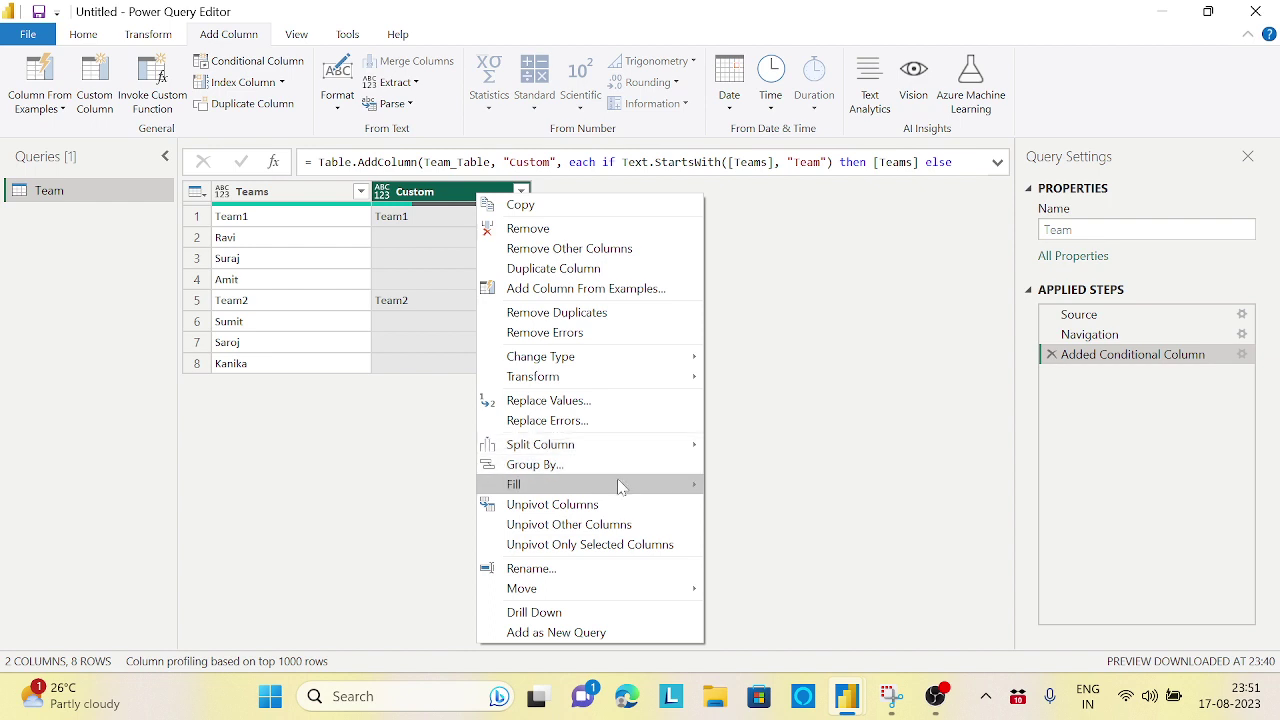
mouse_move(620, 484)
click(744, 487)
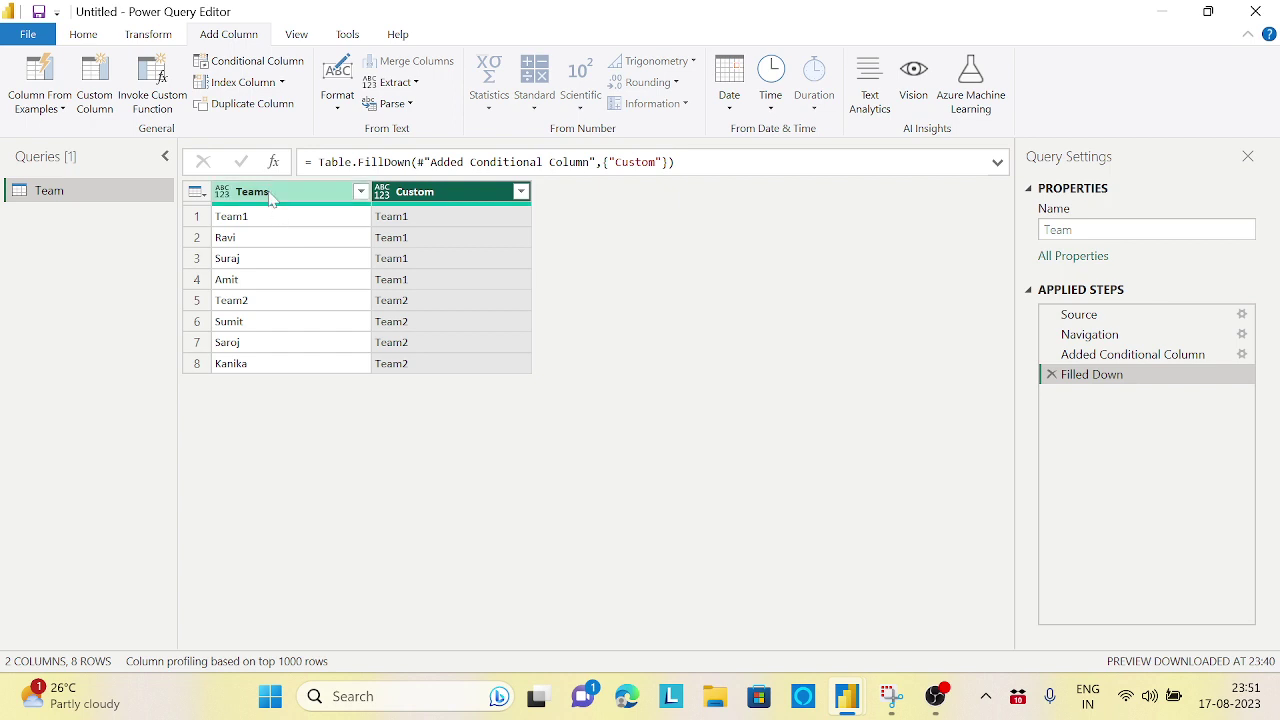
Filter the Teams column to keep only rows whose text does not begin with "Team"
click(360, 191)
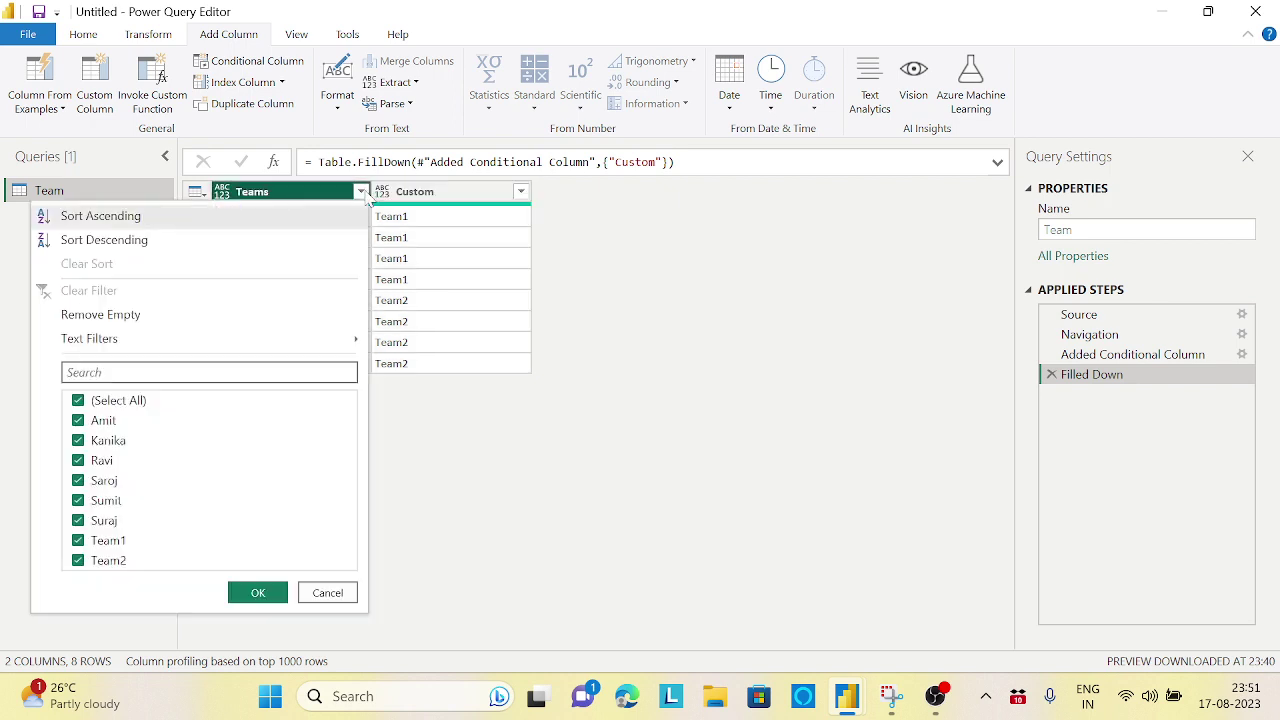
mouse_move(270, 340)
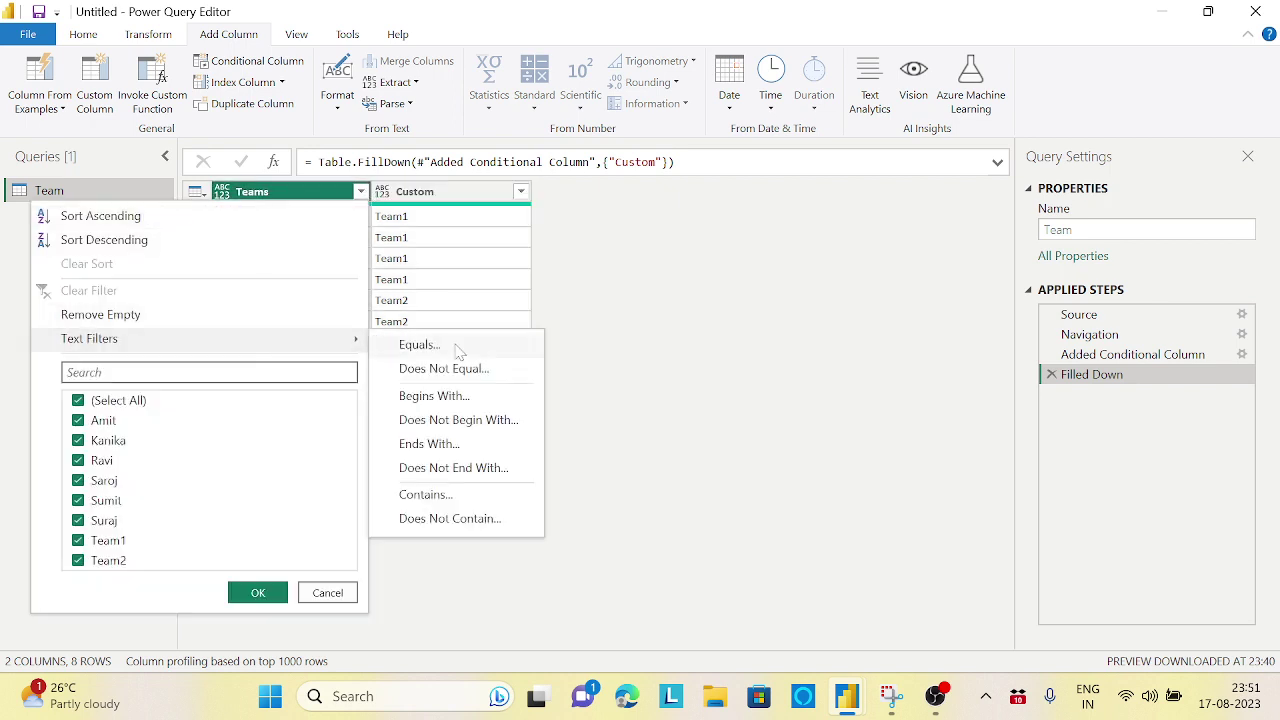
click(478, 427)
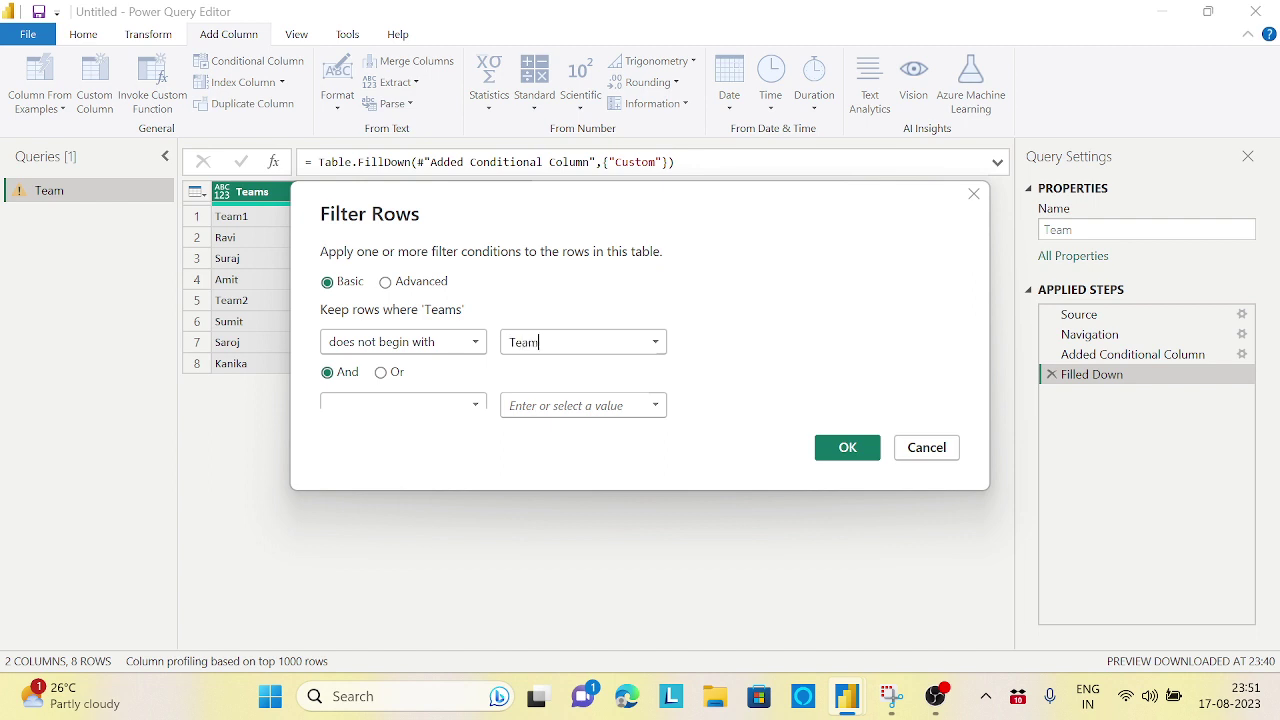
click(848, 449)
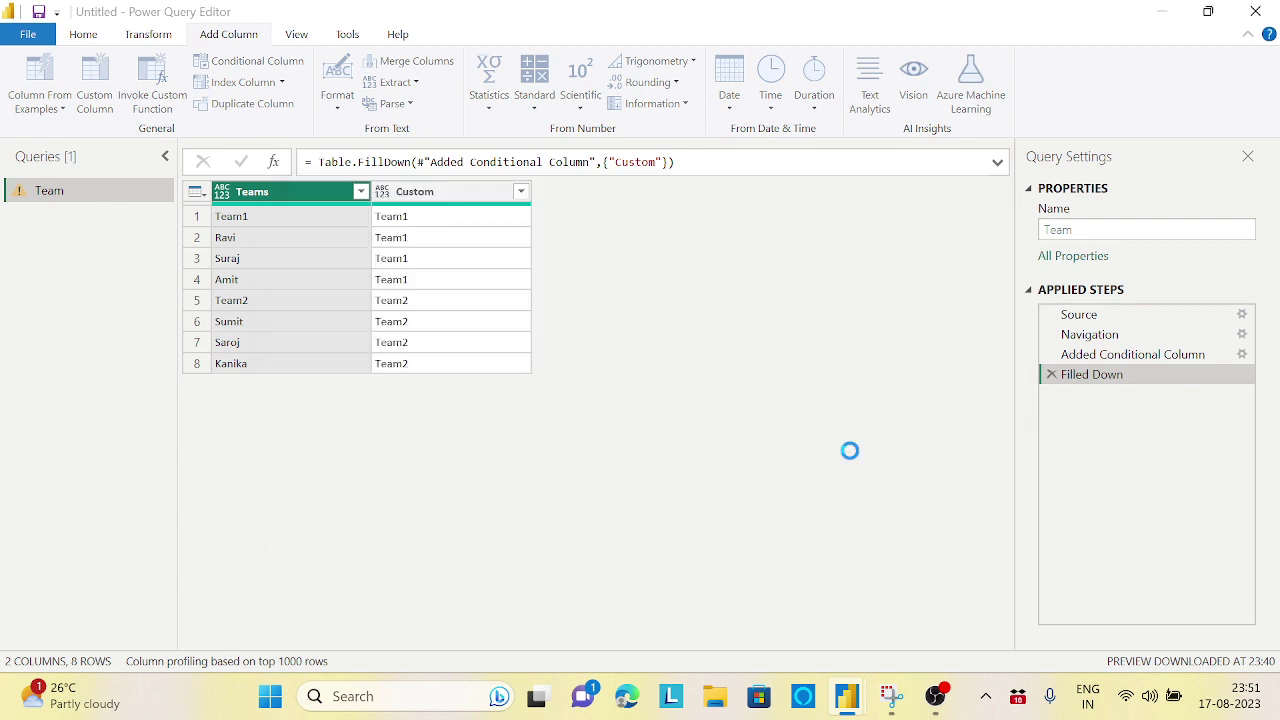
Rename the Teams column to Members and the Custom column to Teams
double_click(268, 200)
text(Member)
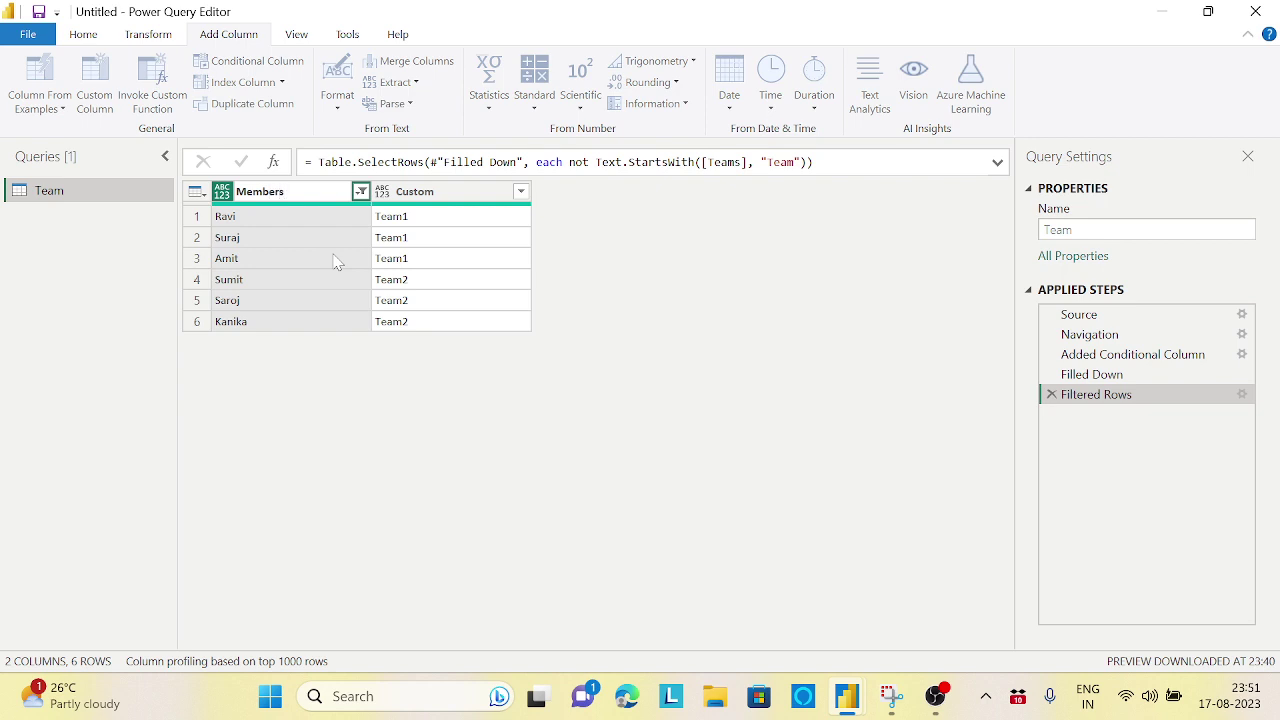
key(Return)
double_click(450, 192)
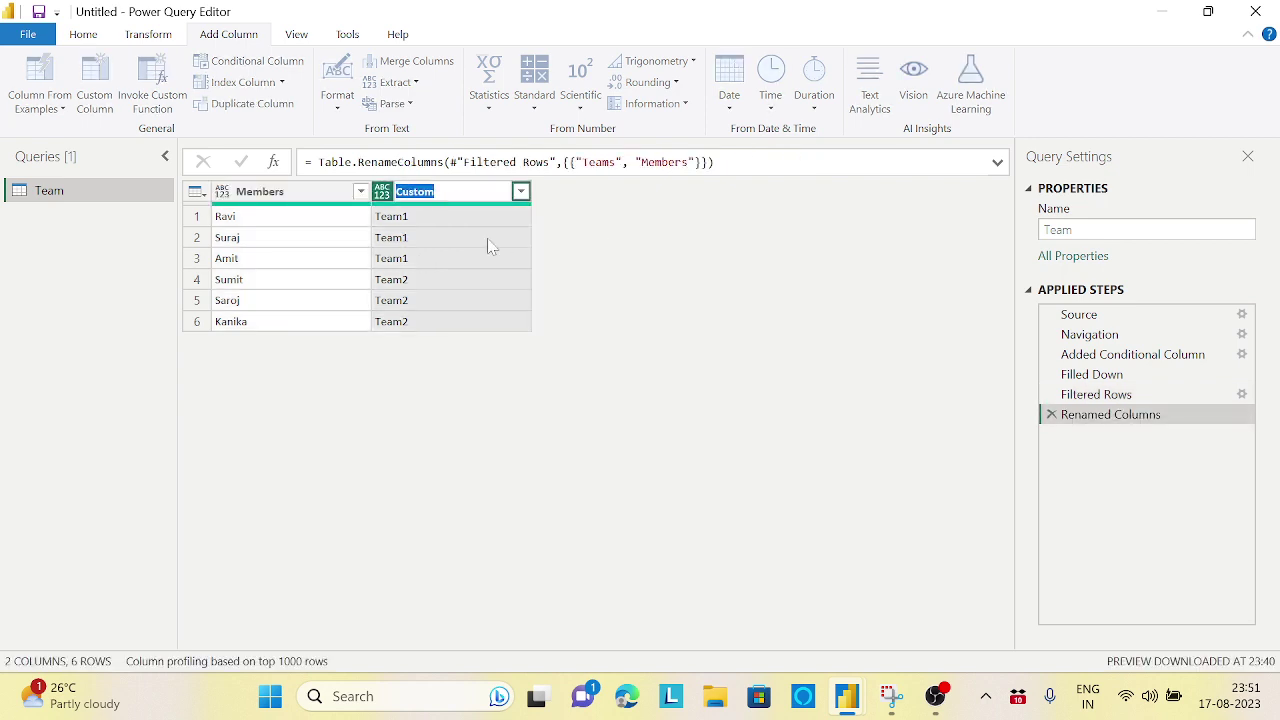
text(Teams)
key(Return)
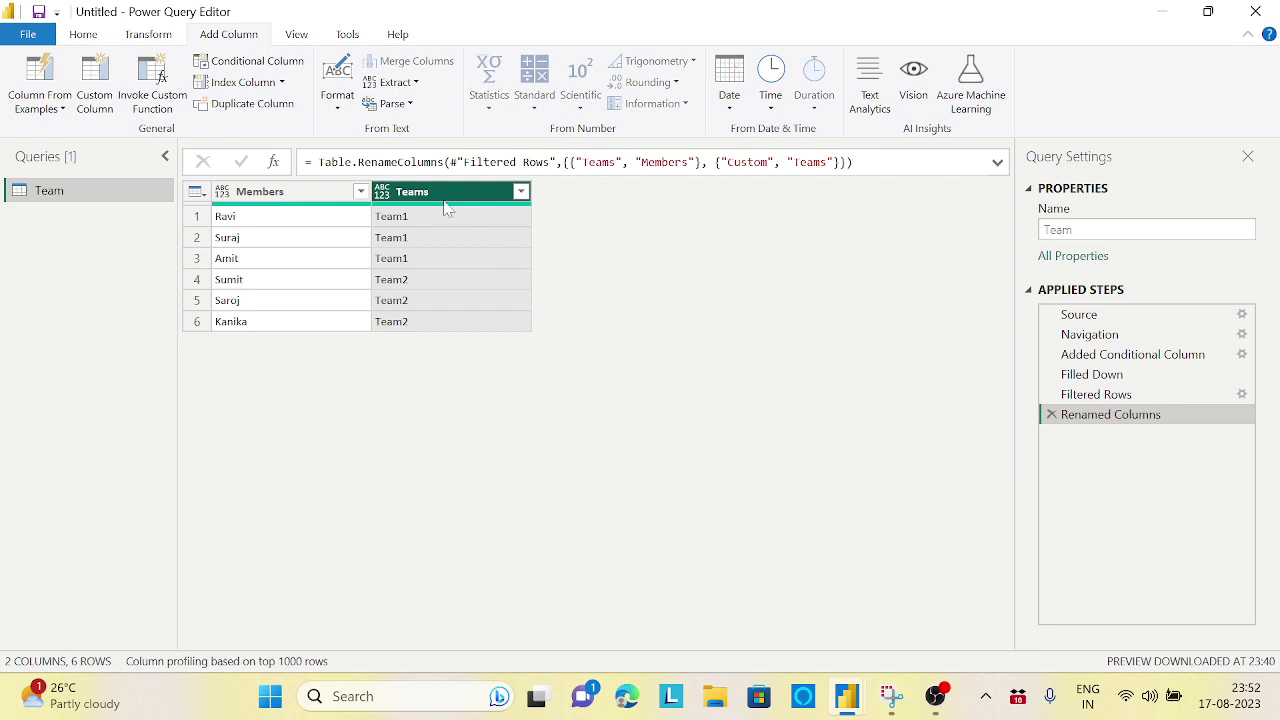
Try pivoting the Teams column with Members as the values and Don't Aggregate, and delete that pivot step
click(158, 37)
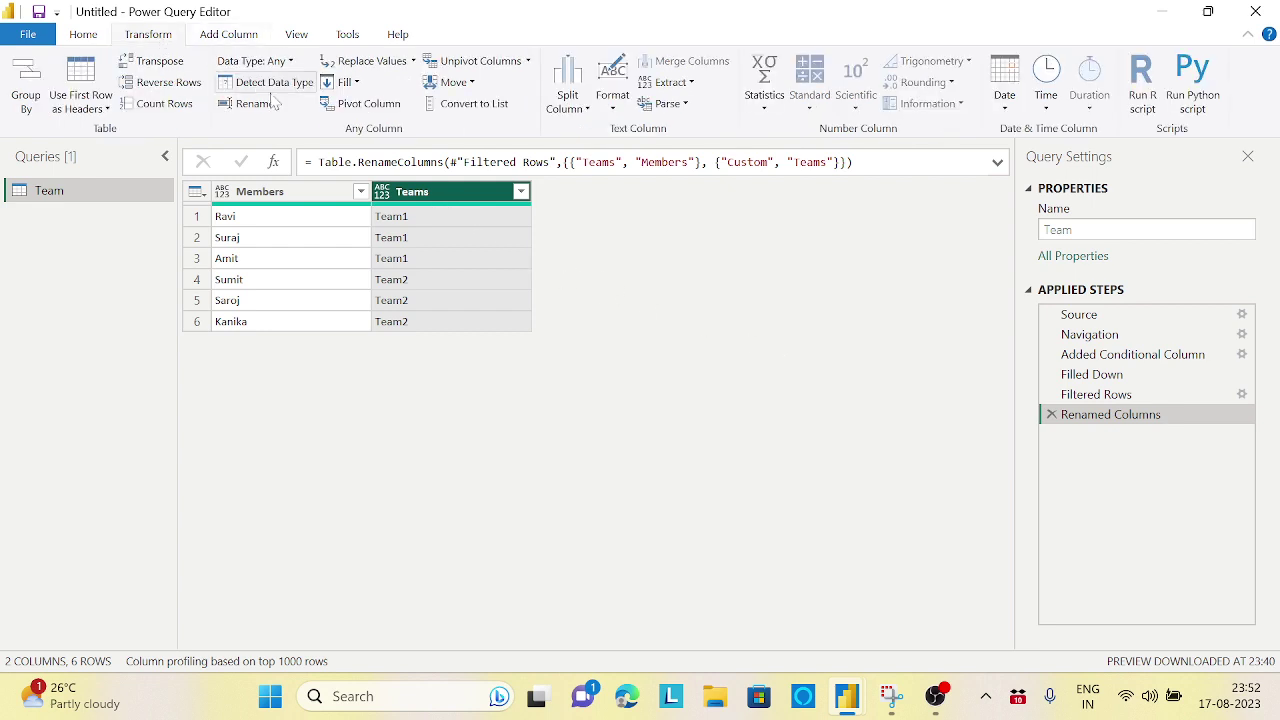
click(366, 103)
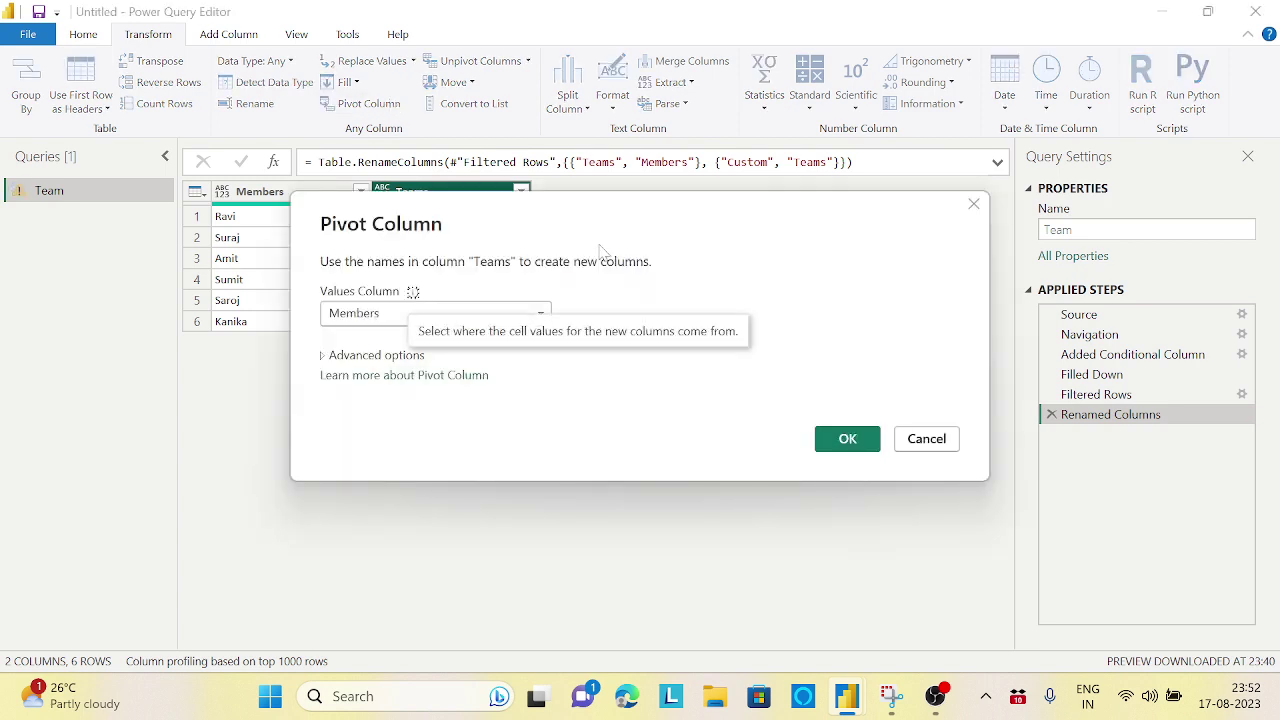
click(385, 360)
click(400, 397)
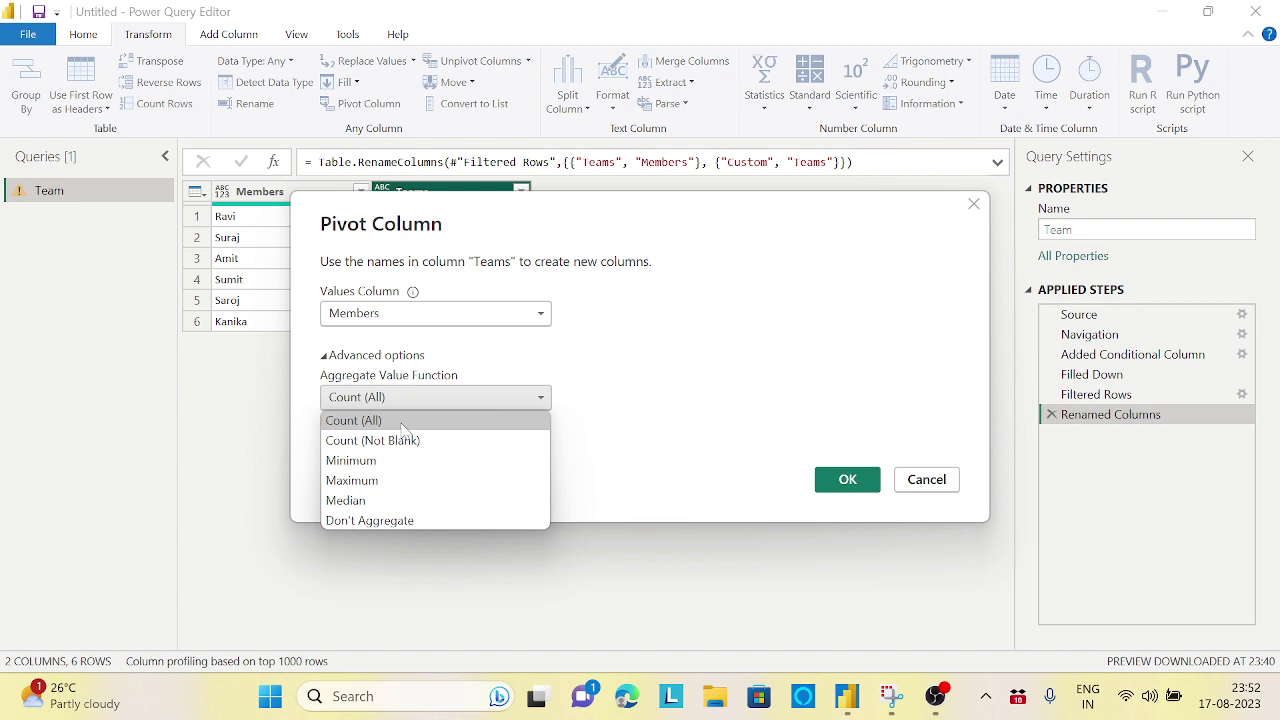
click(398, 533)
click(845, 482)
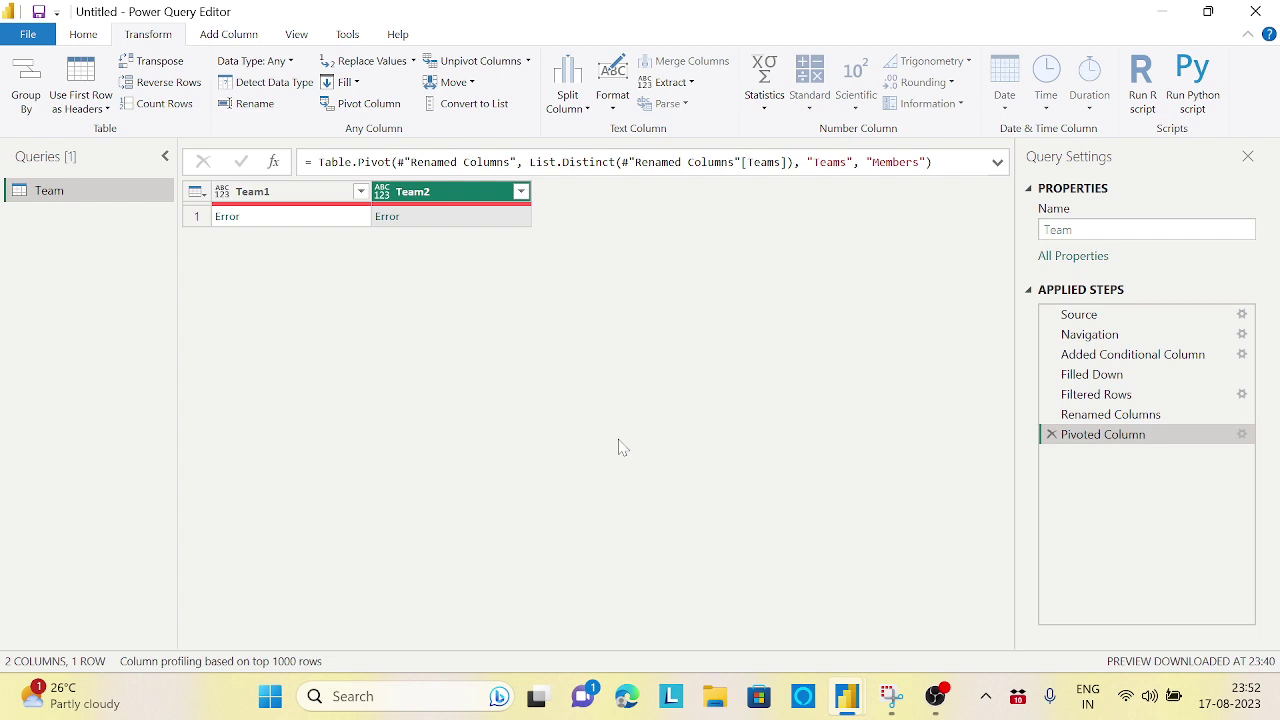
click(1051, 434)
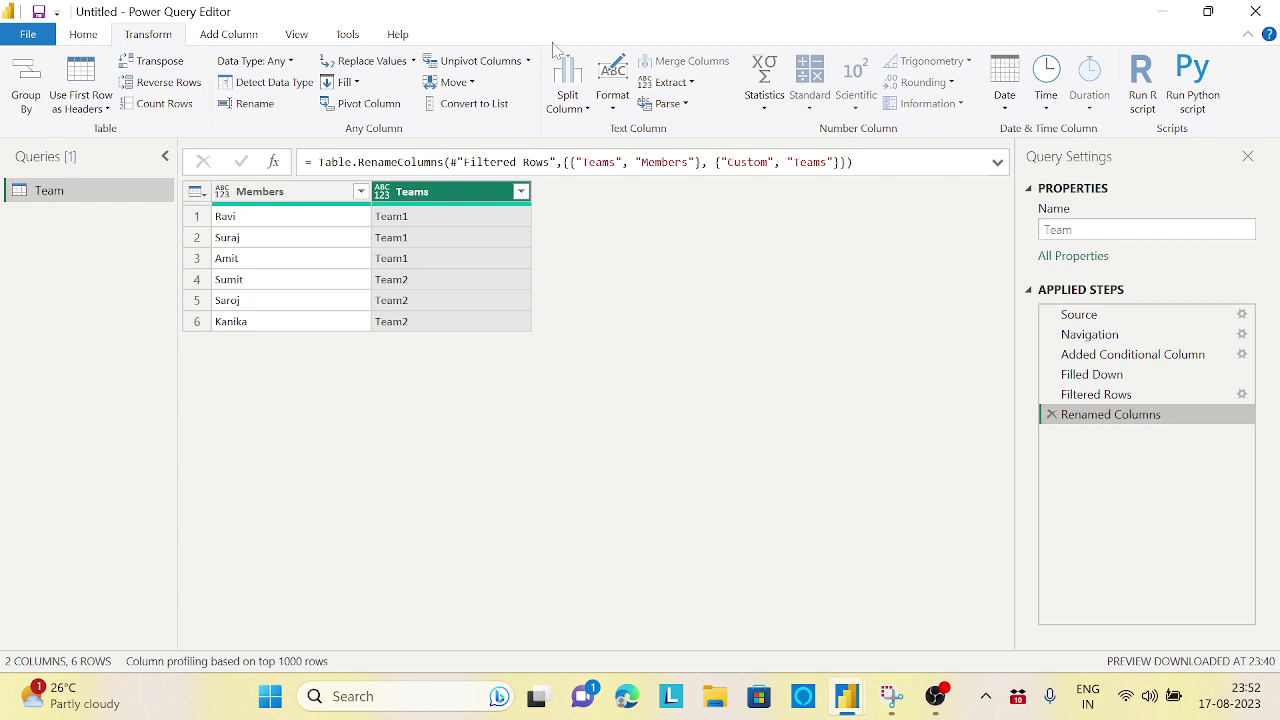
Add an index column starting from 0 to the Members and Teams table
click(226, 36)
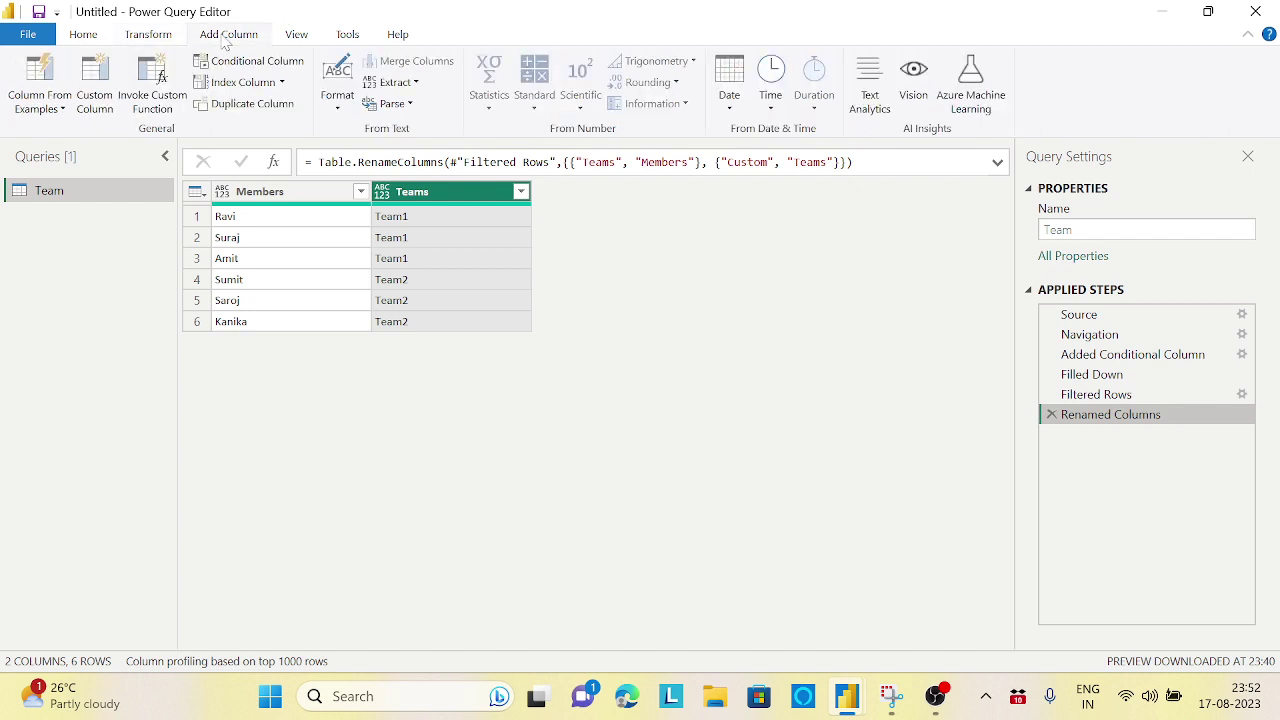
click(245, 83)
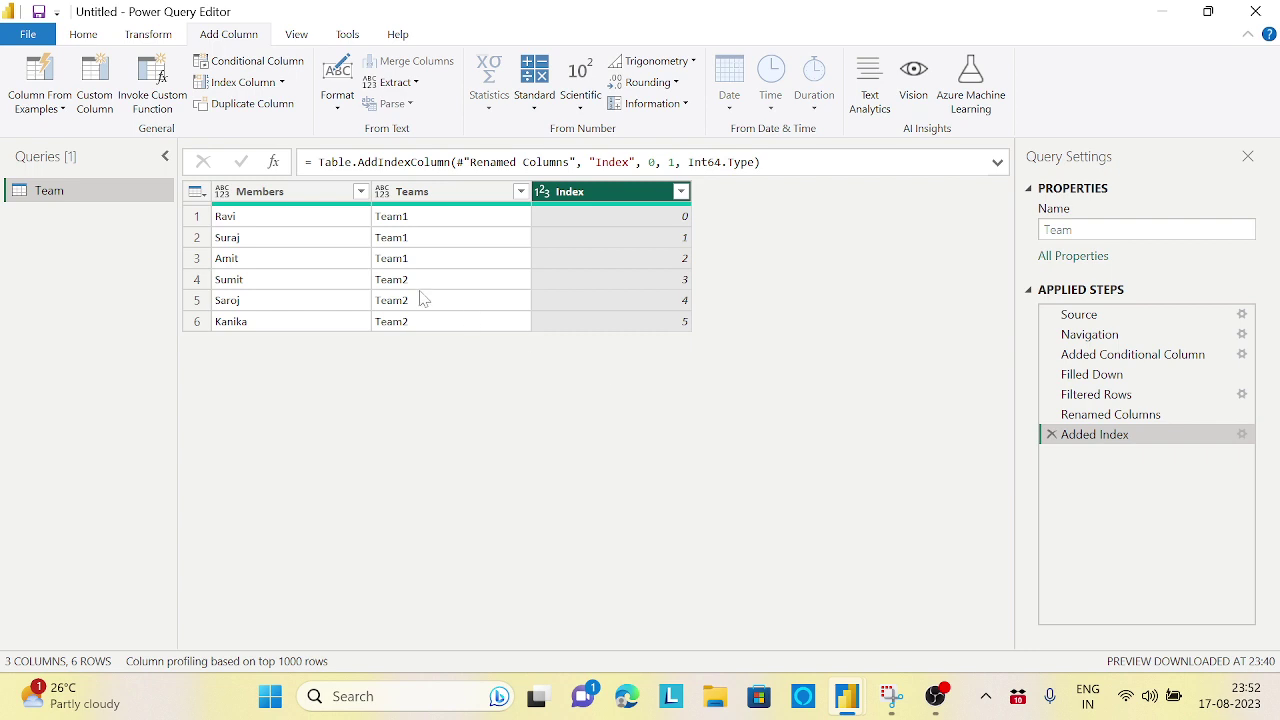
Try pivoting the Teams column of the indexed table with Members as the values and Don't Aggregate
click(437, 194)
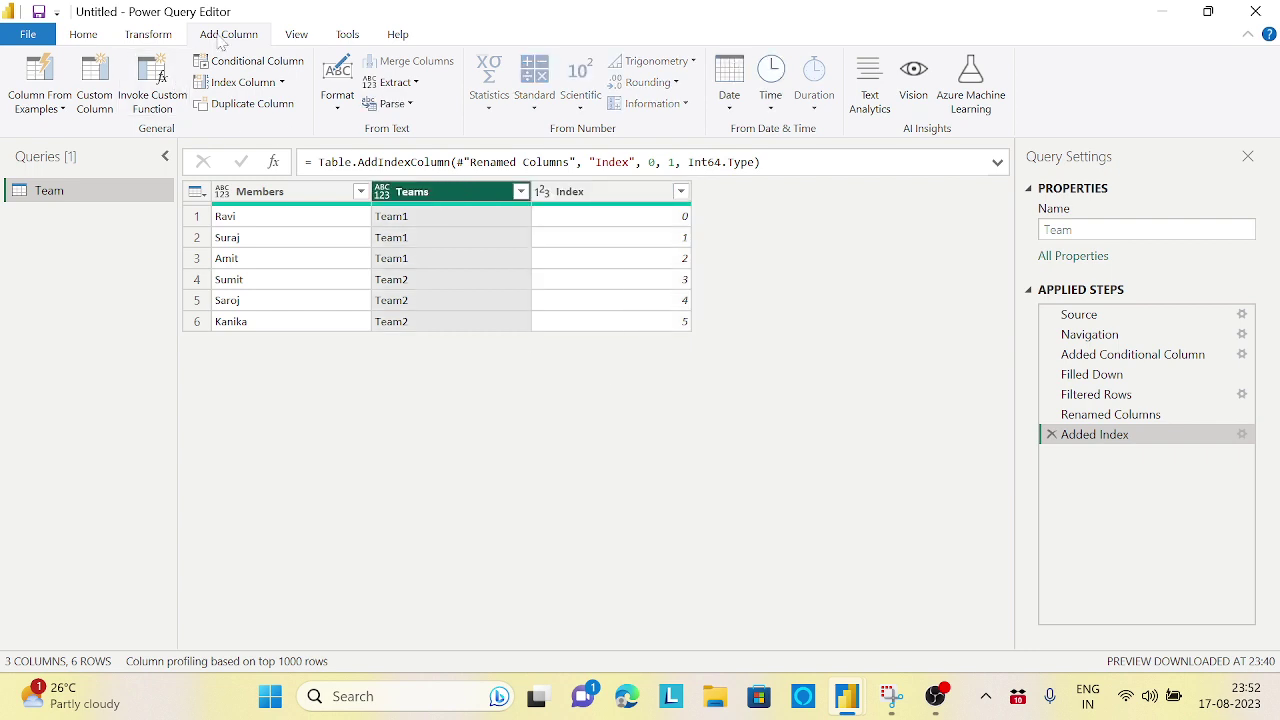
click(152, 38)
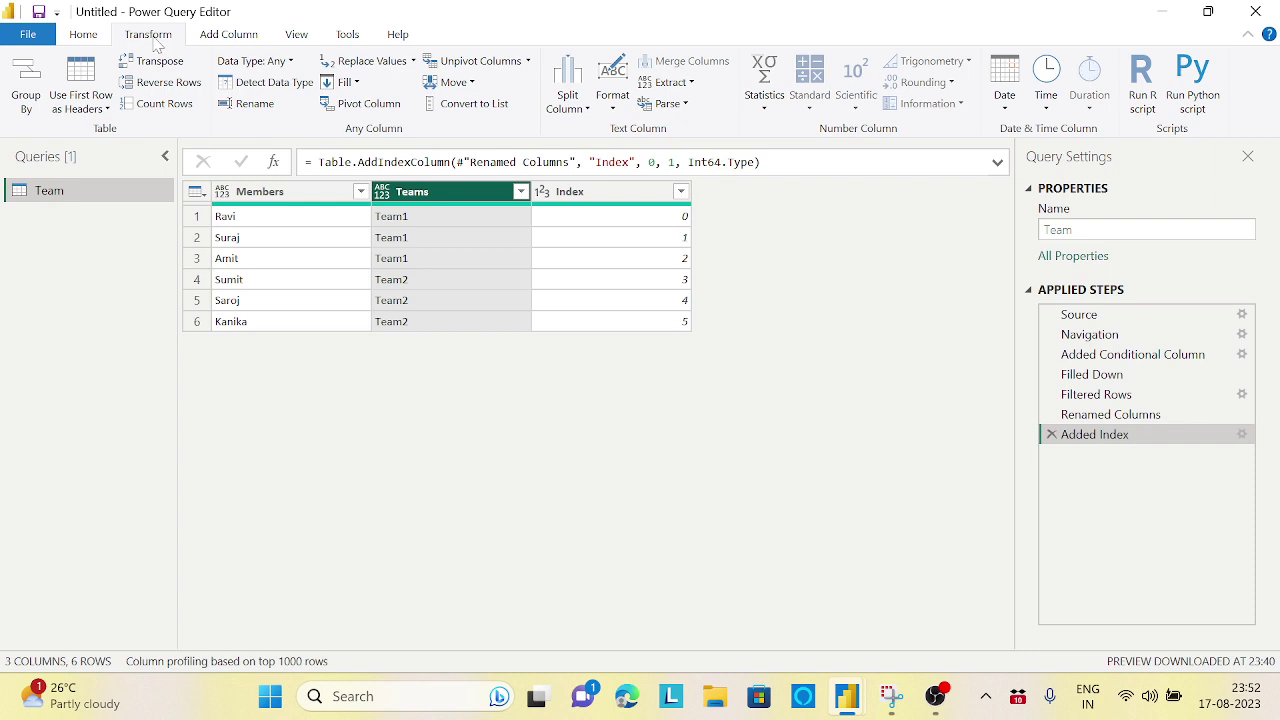
click(380, 108)
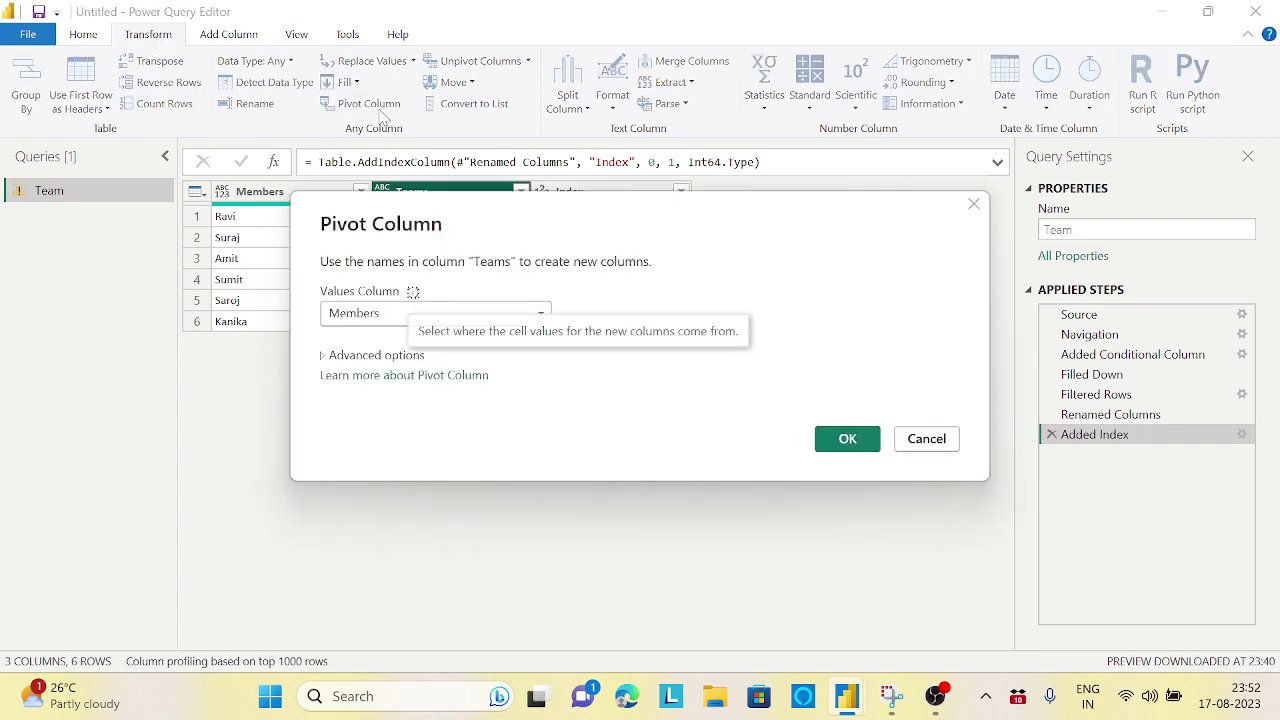
click(375, 356)
click(470, 398)
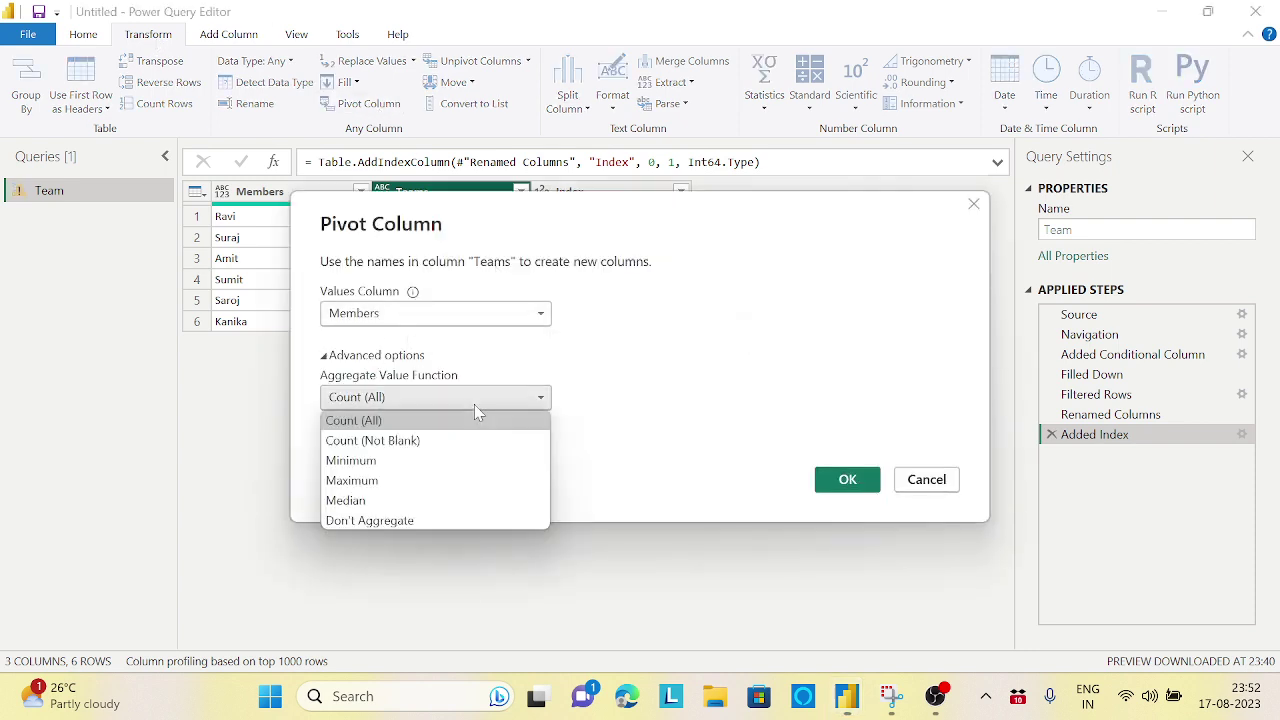
click(425, 520)
click(822, 490)
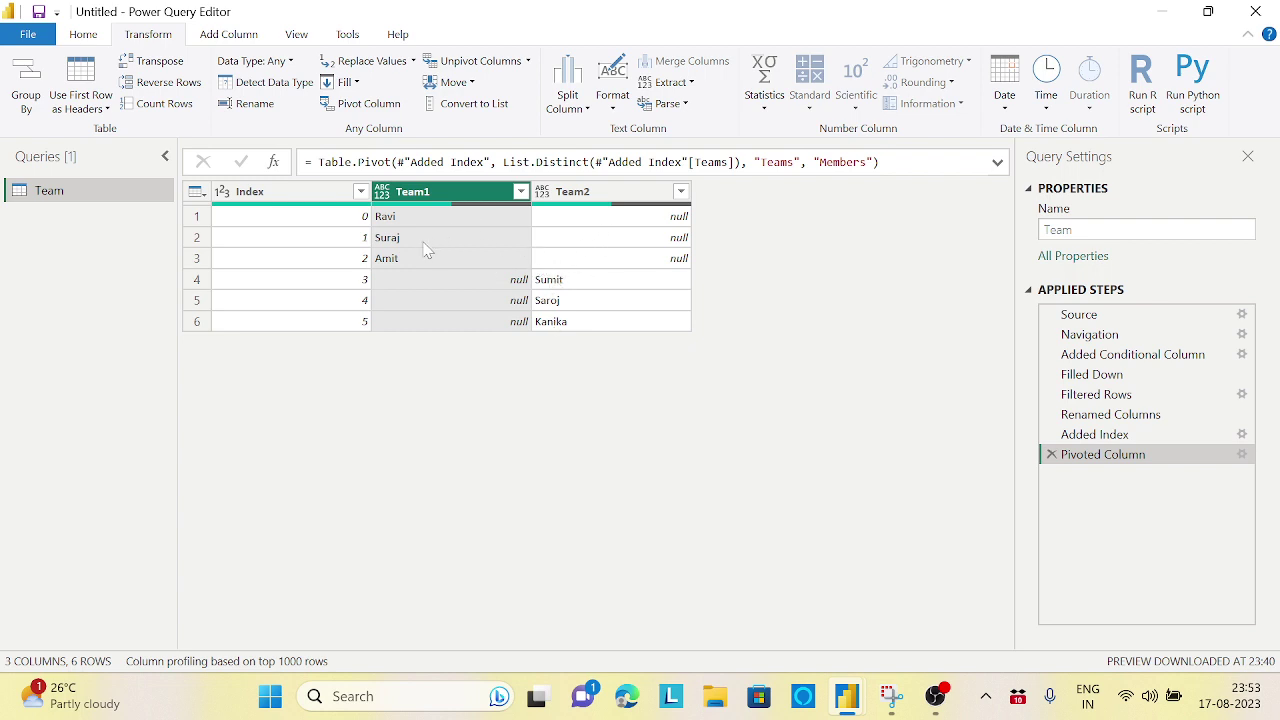
click(419, 222)
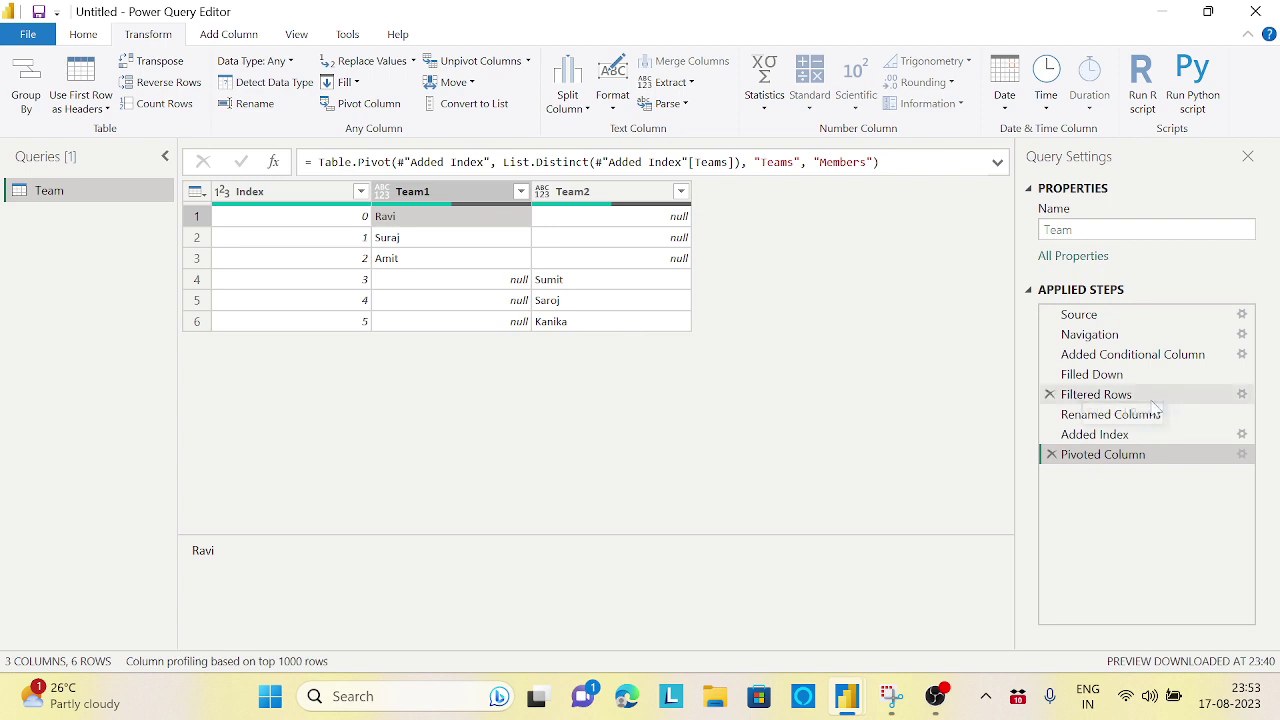
Delete the pivot step and the added index step from the query
click(1051, 456)
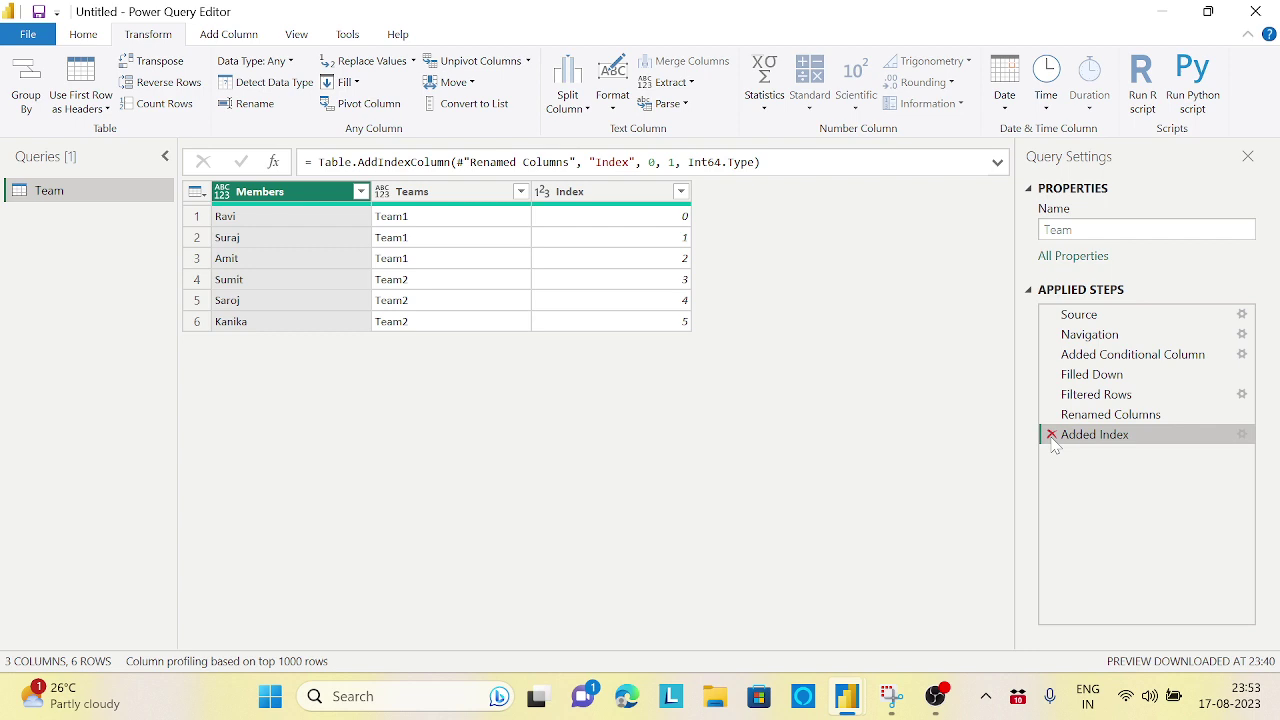
click(1051, 436)
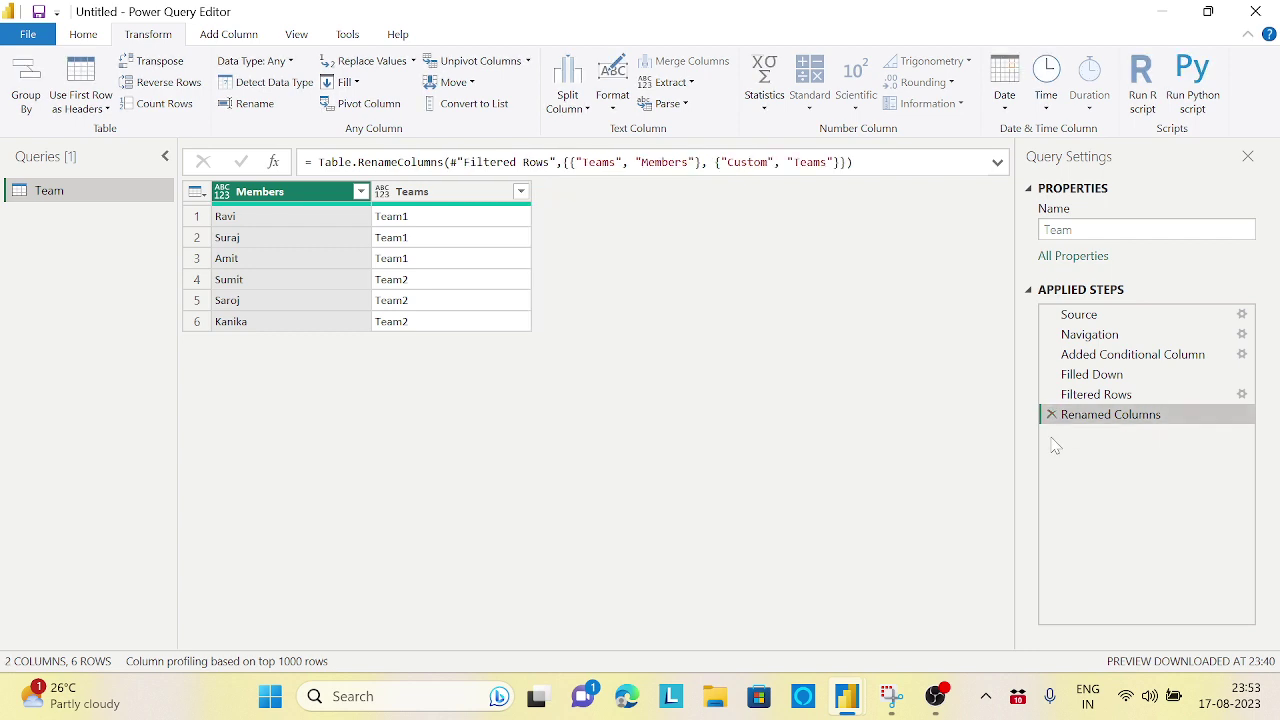
Group the rows by Teams into a Count column with the All Rows operation, and preview the nested tables of both teams
click(446, 192)
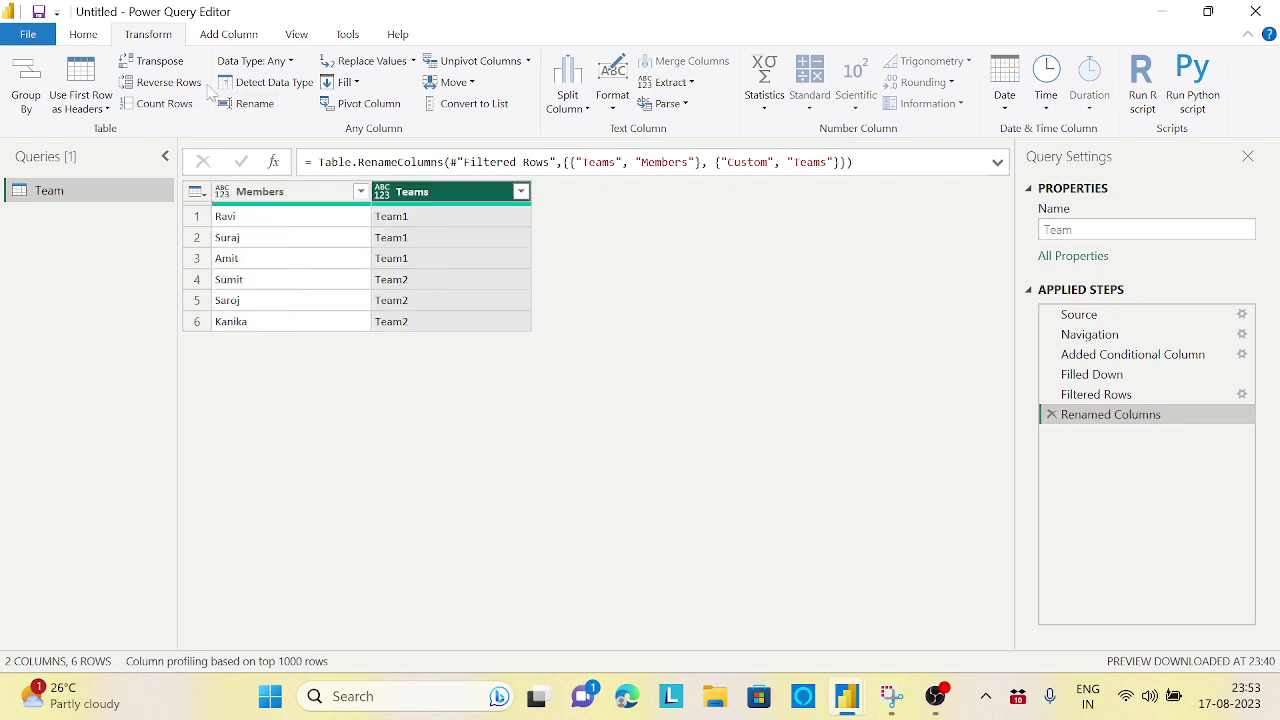
click(26, 85)
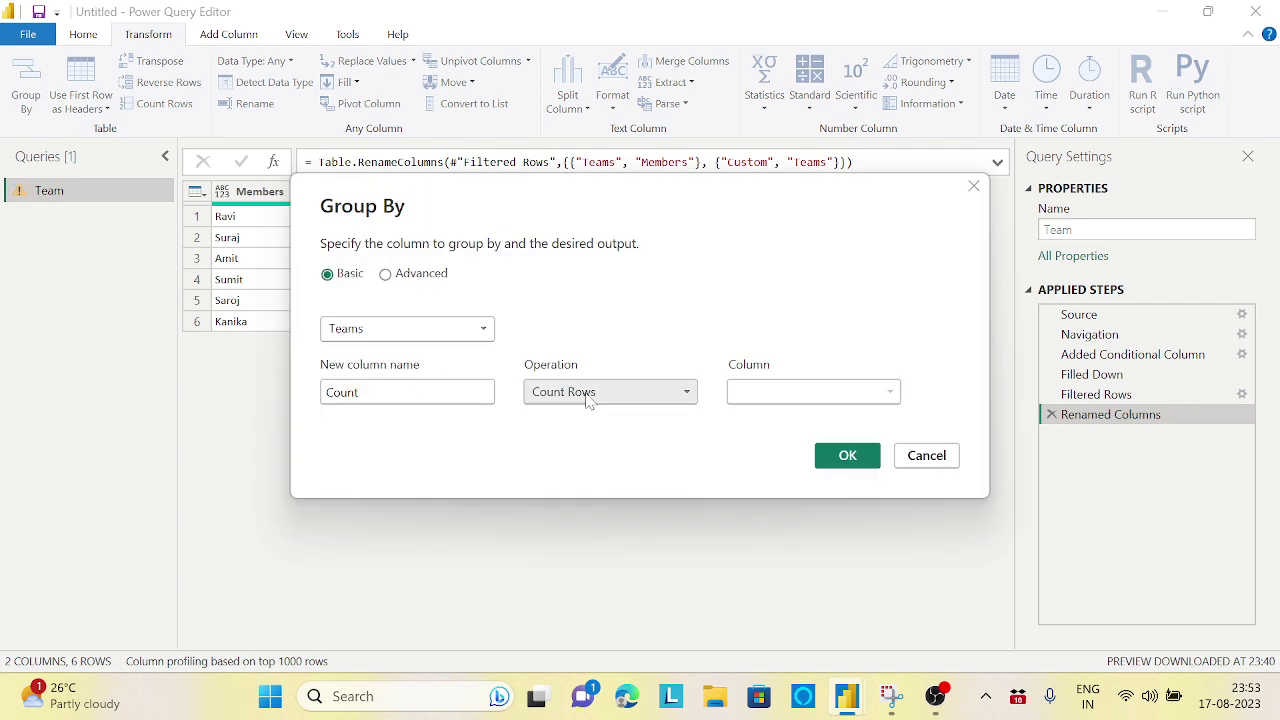
click(642, 394)
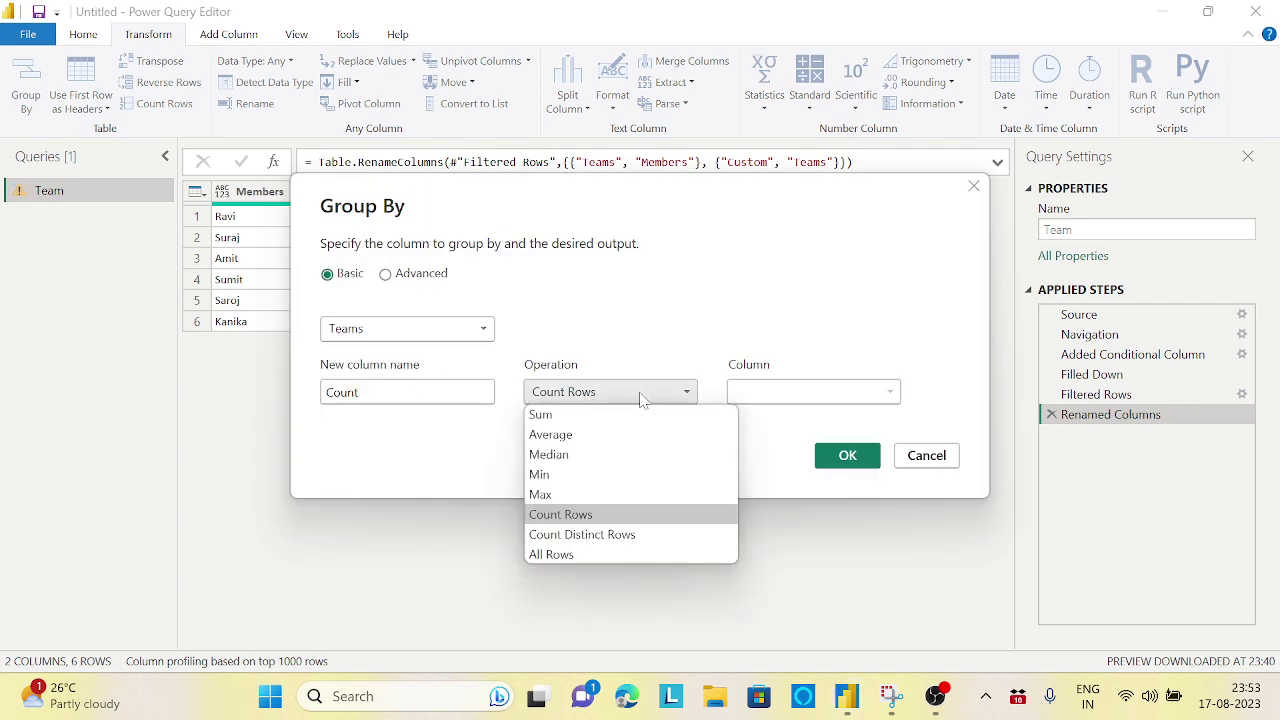
click(566, 558)
click(848, 468)
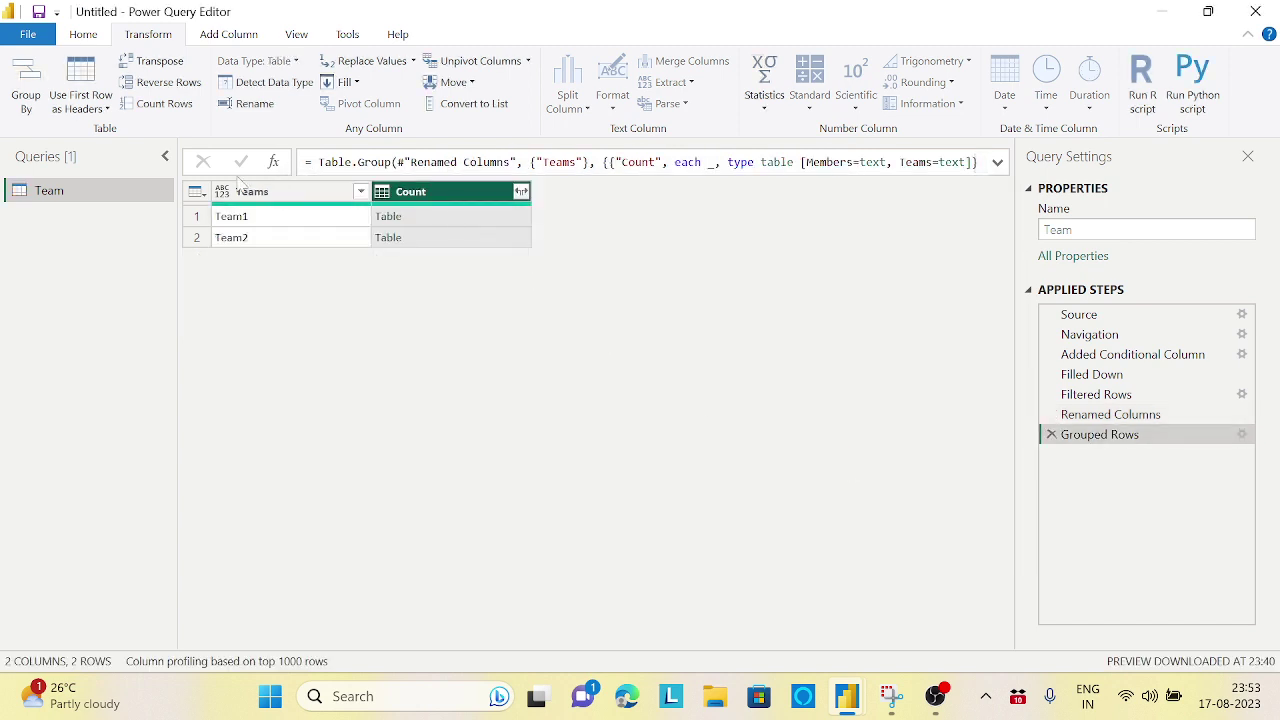
click(446, 217)
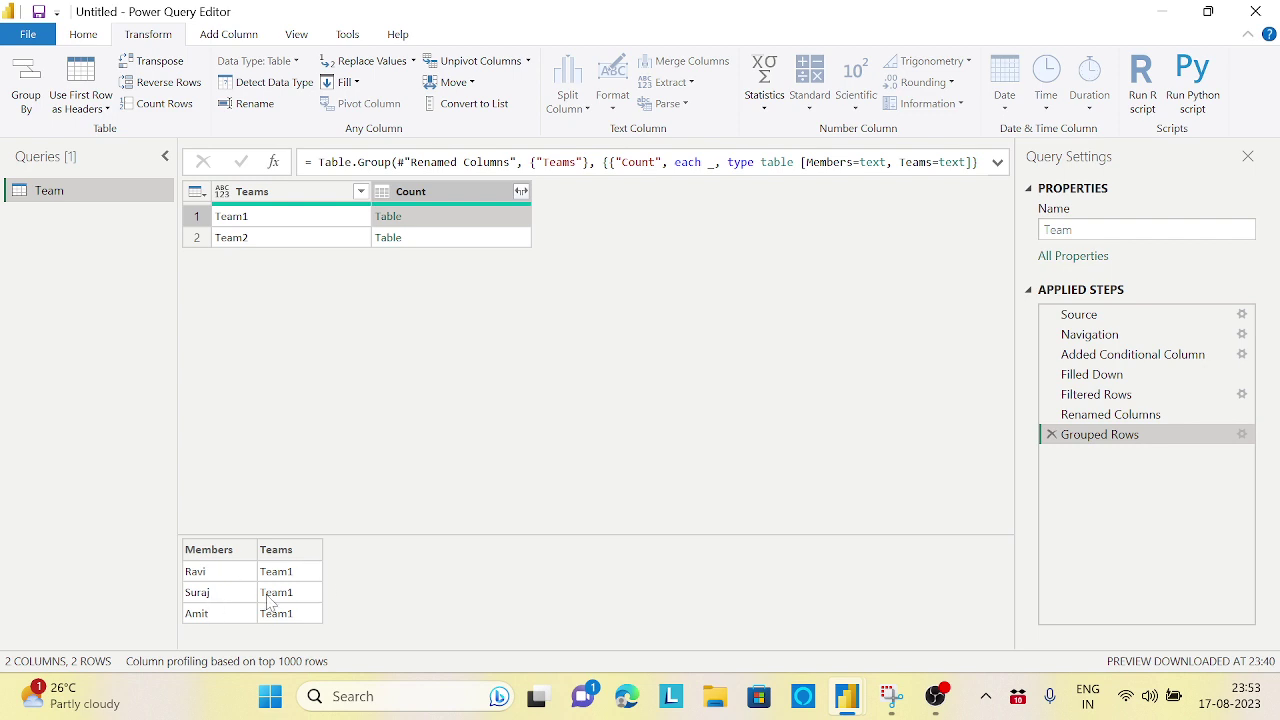
click(463, 237)
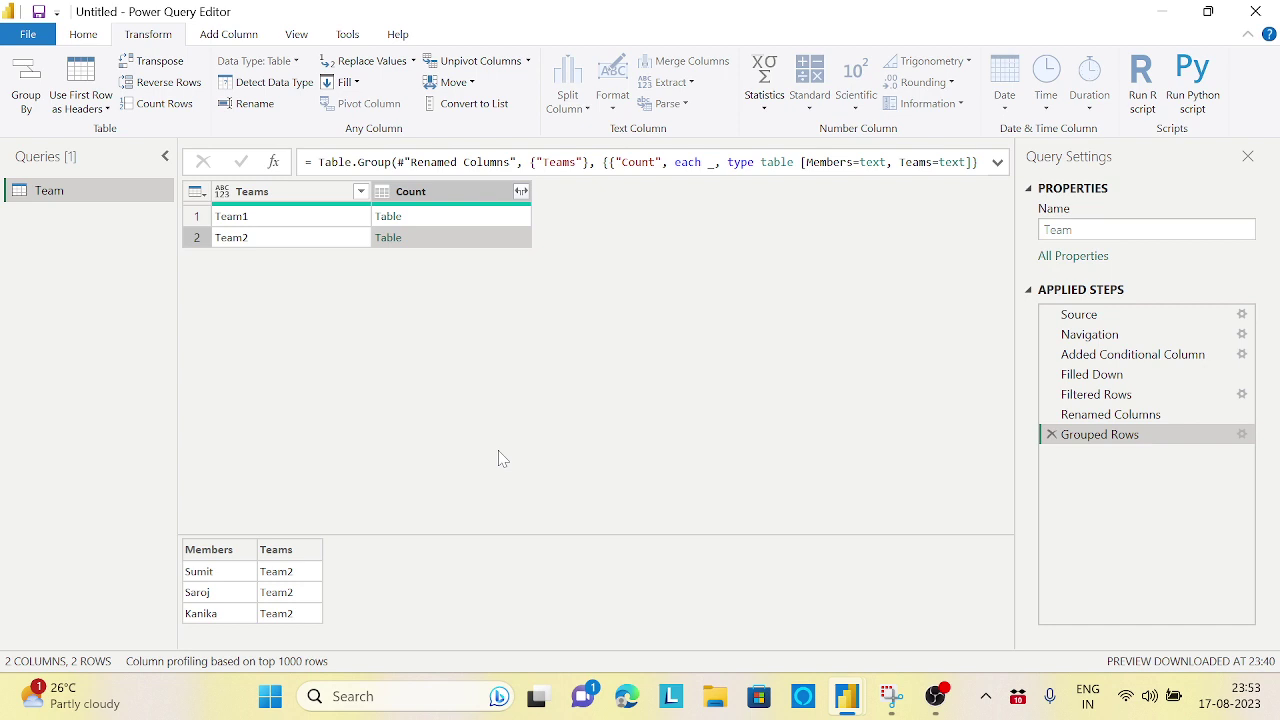
Start a custom column on the grouped table with a formula that calls Table.AddIndexColumn
click(226, 40)
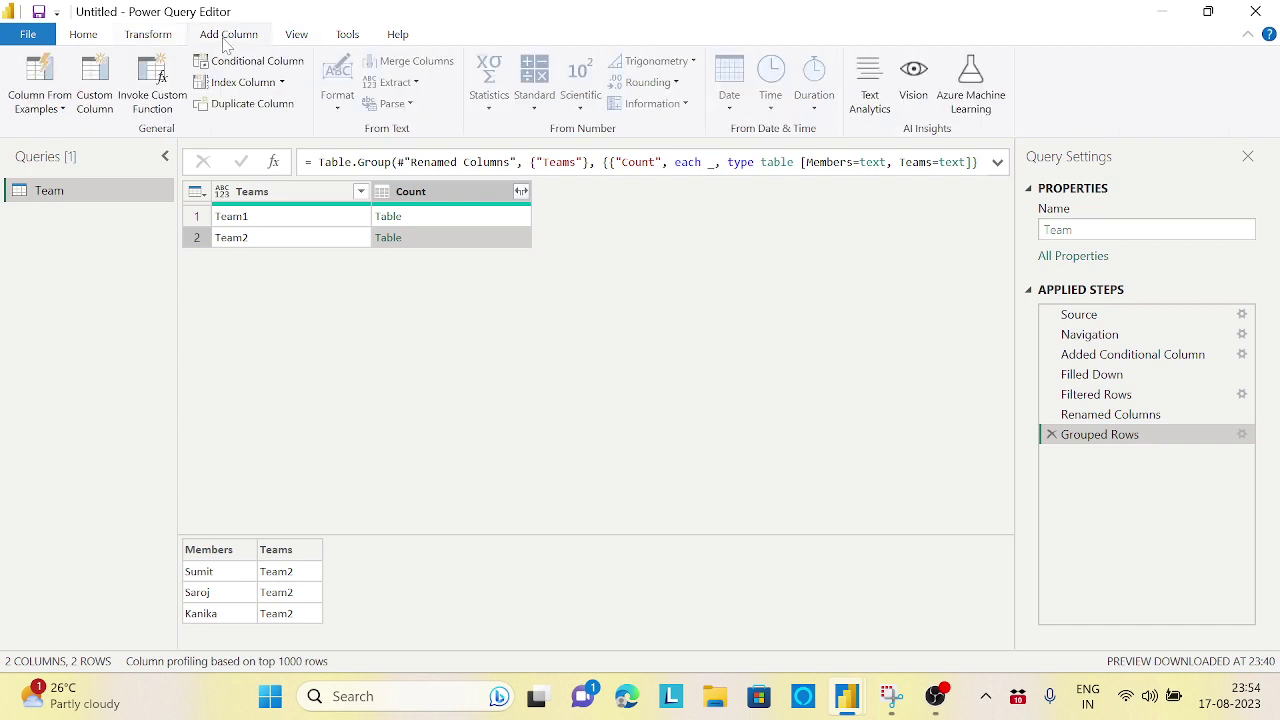
click(96, 90)
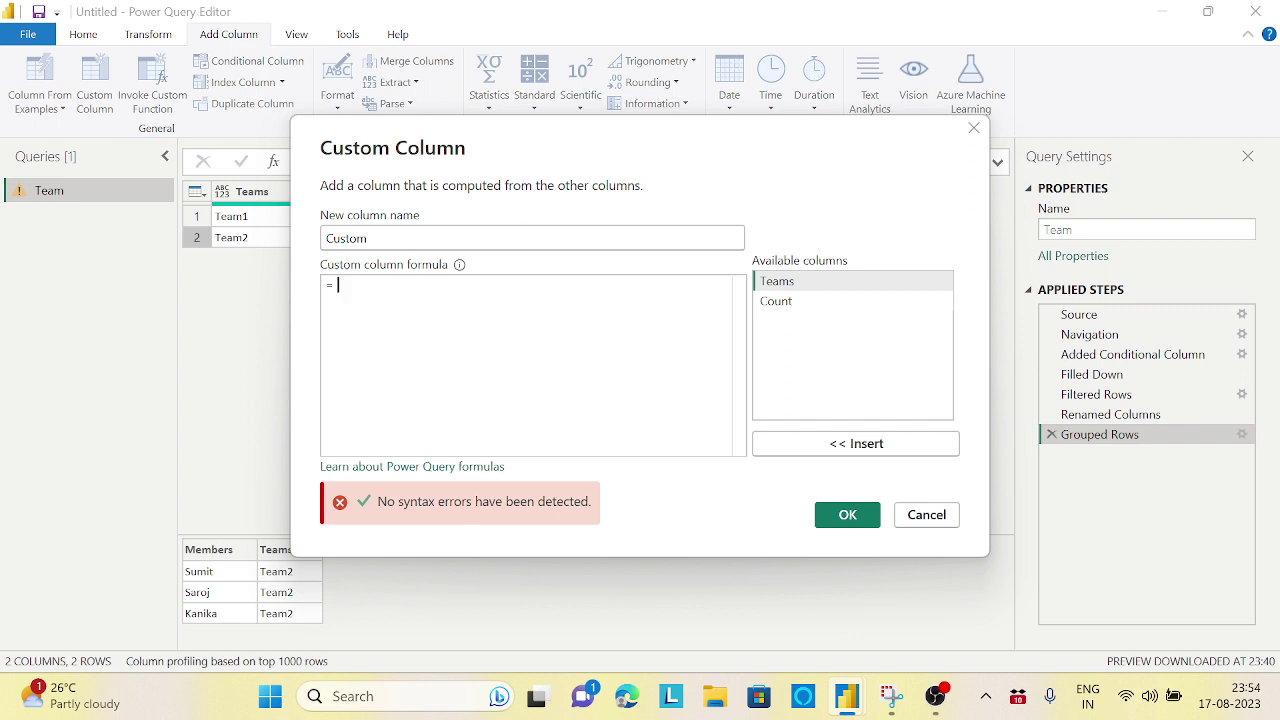
text(Table)
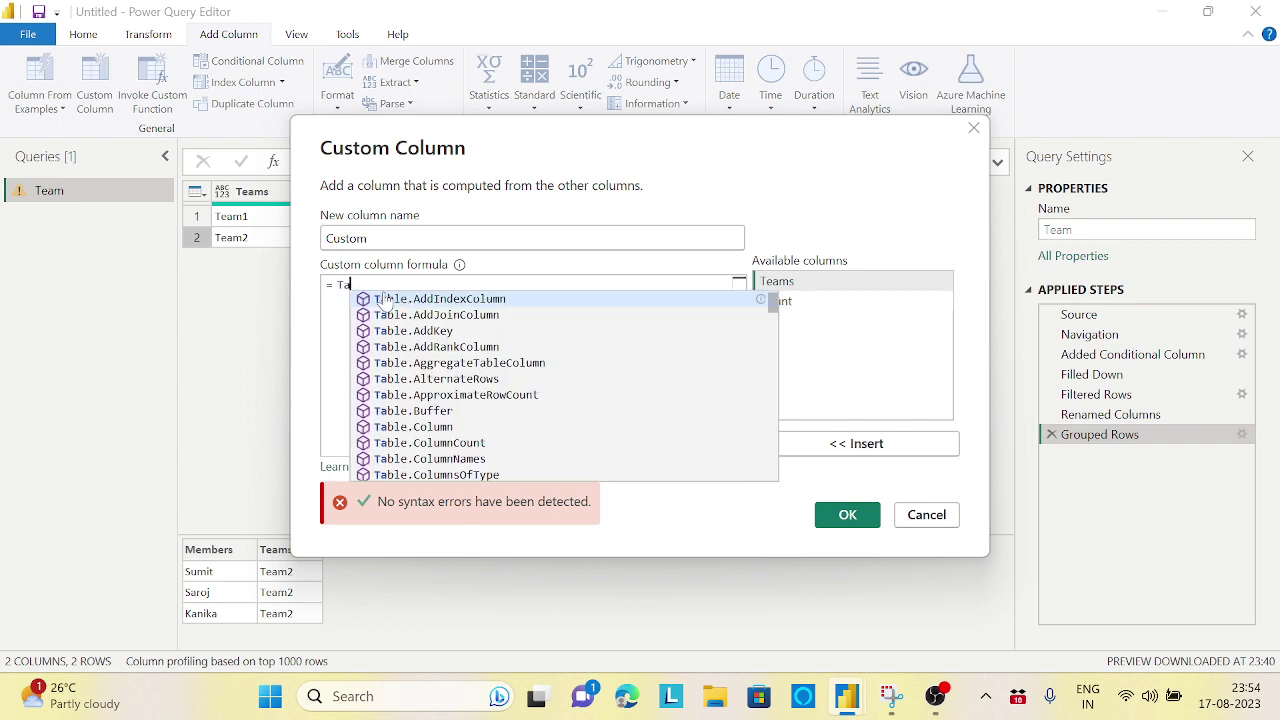
text(.add)
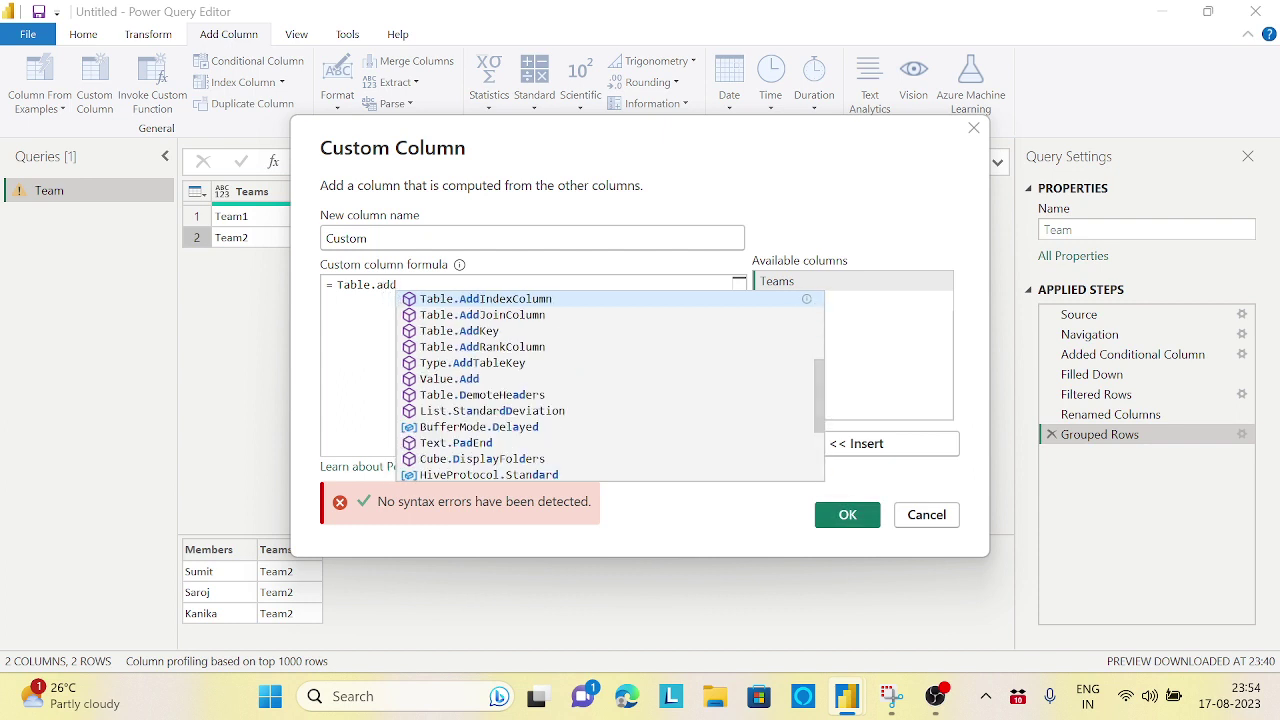
key(Tab)
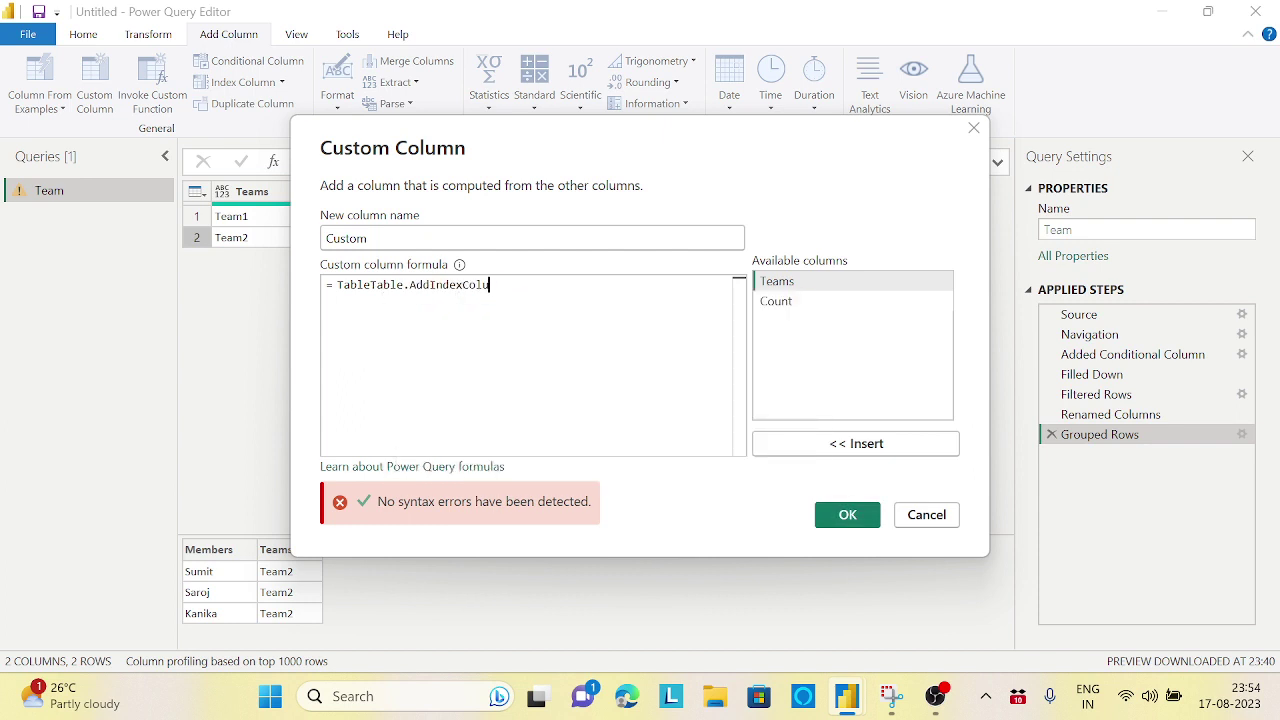
text(n)
click(371, 285)
key(BackSpace)
key(BackSpace)
key(BackSpace)
key(BackSpace)
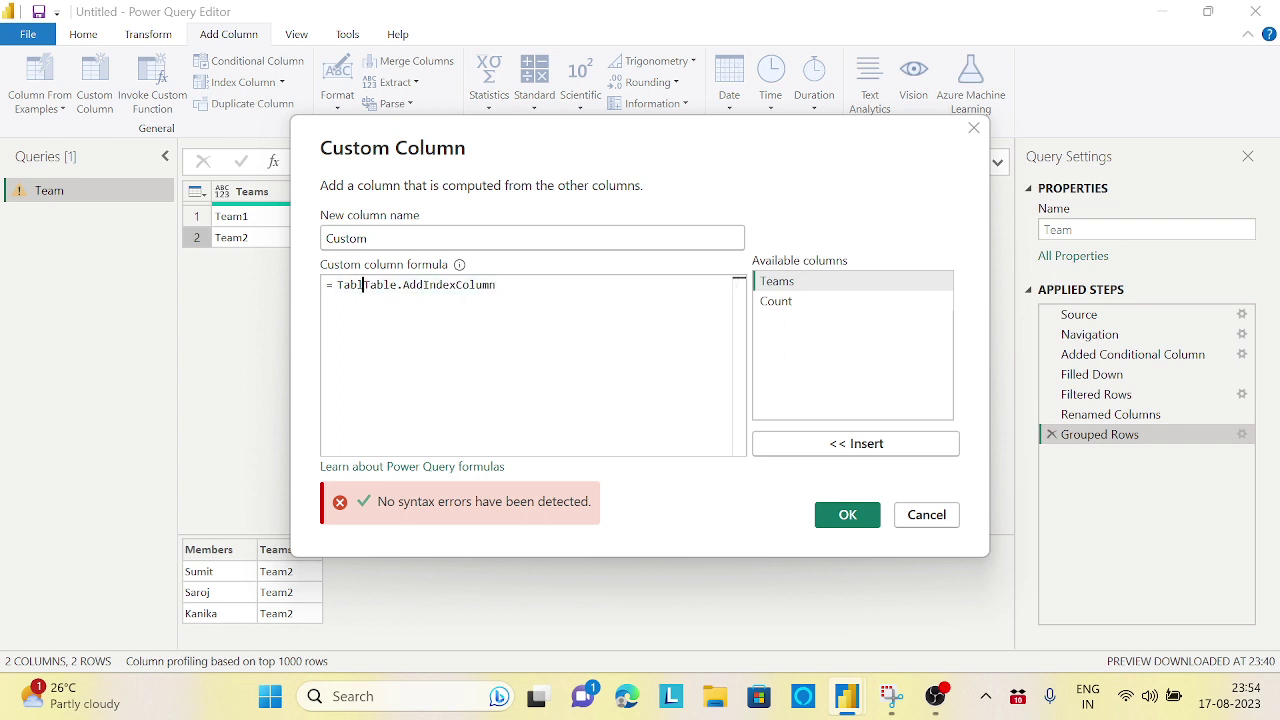
key(BackSpace)
click(500, 286)
text(()
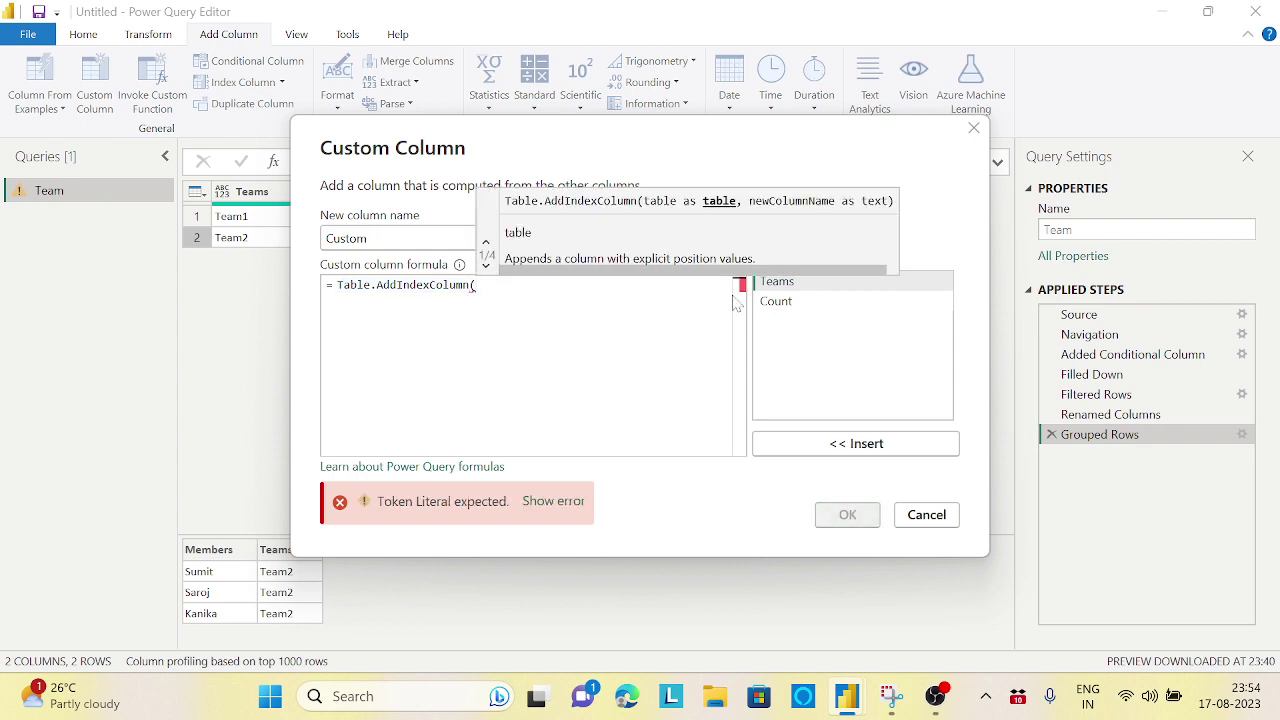
Complete the formula as Table.AddIndexColumn([Count],"Rn"), add the custom column, and preview its nested table for each team
click(785, 284)
double_click(776, 304)
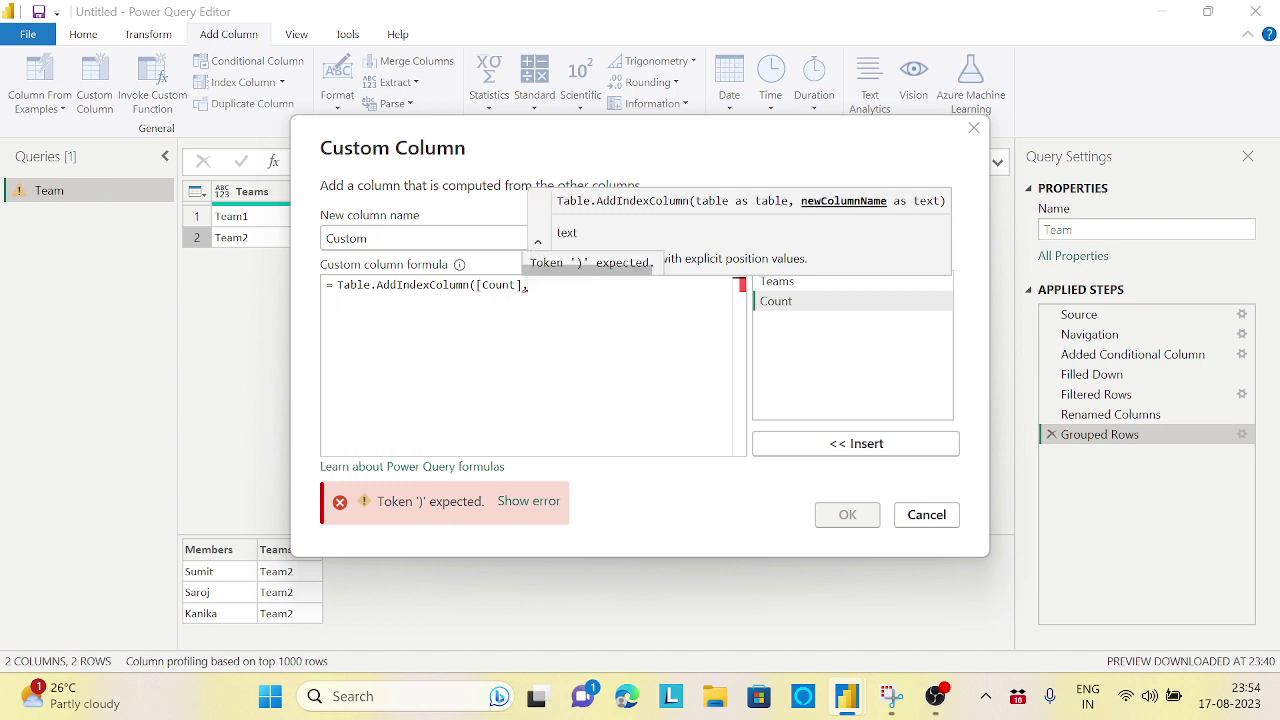
text(,"")
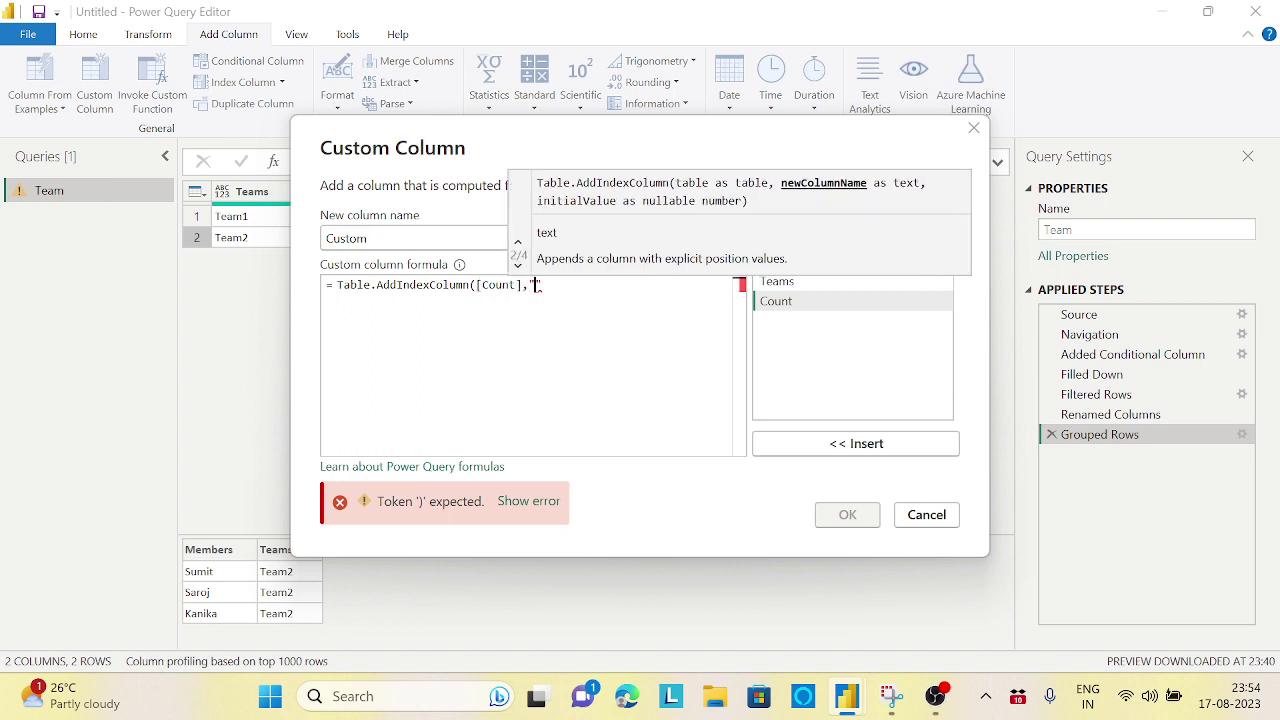
text(Rn)
key(Right)
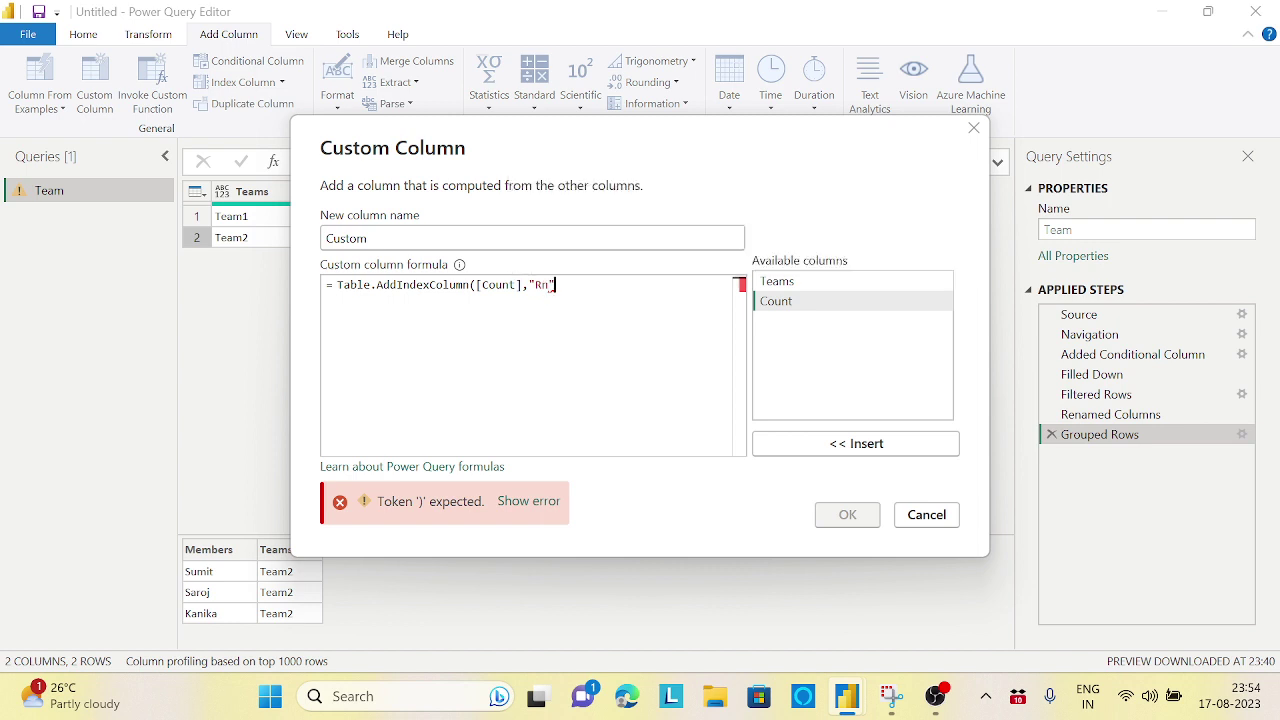
text())
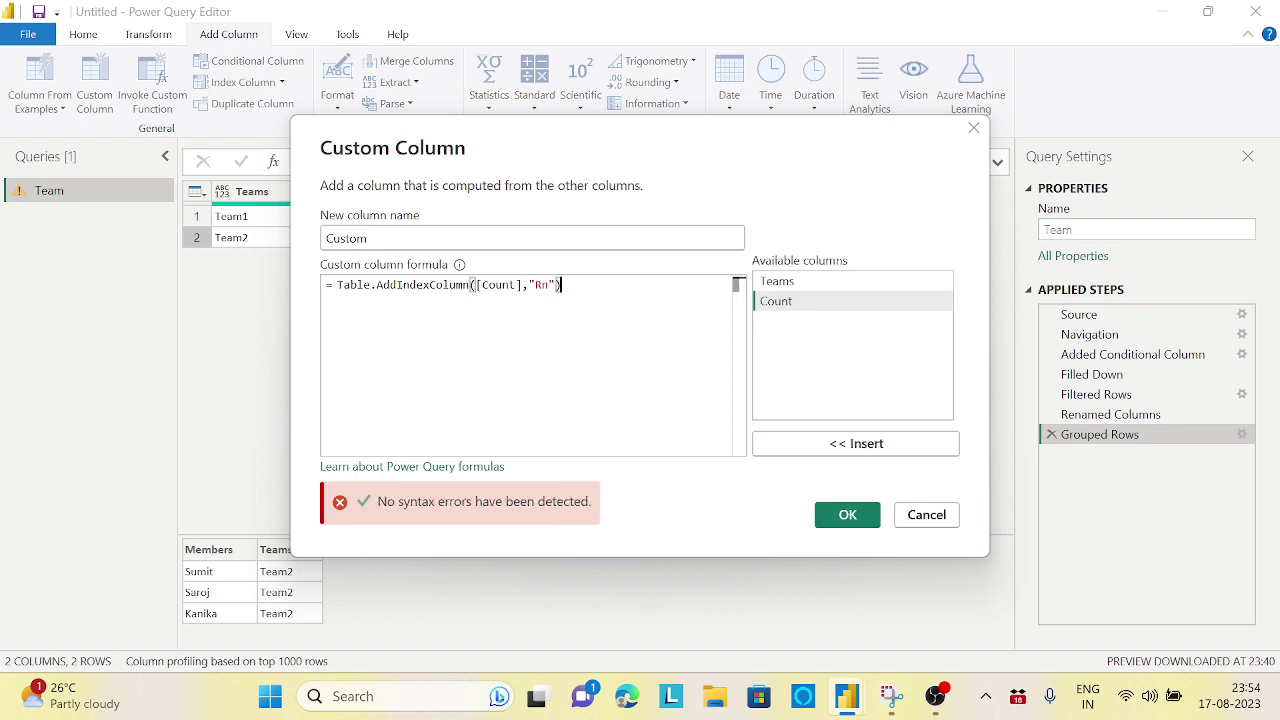
click(856, 524)
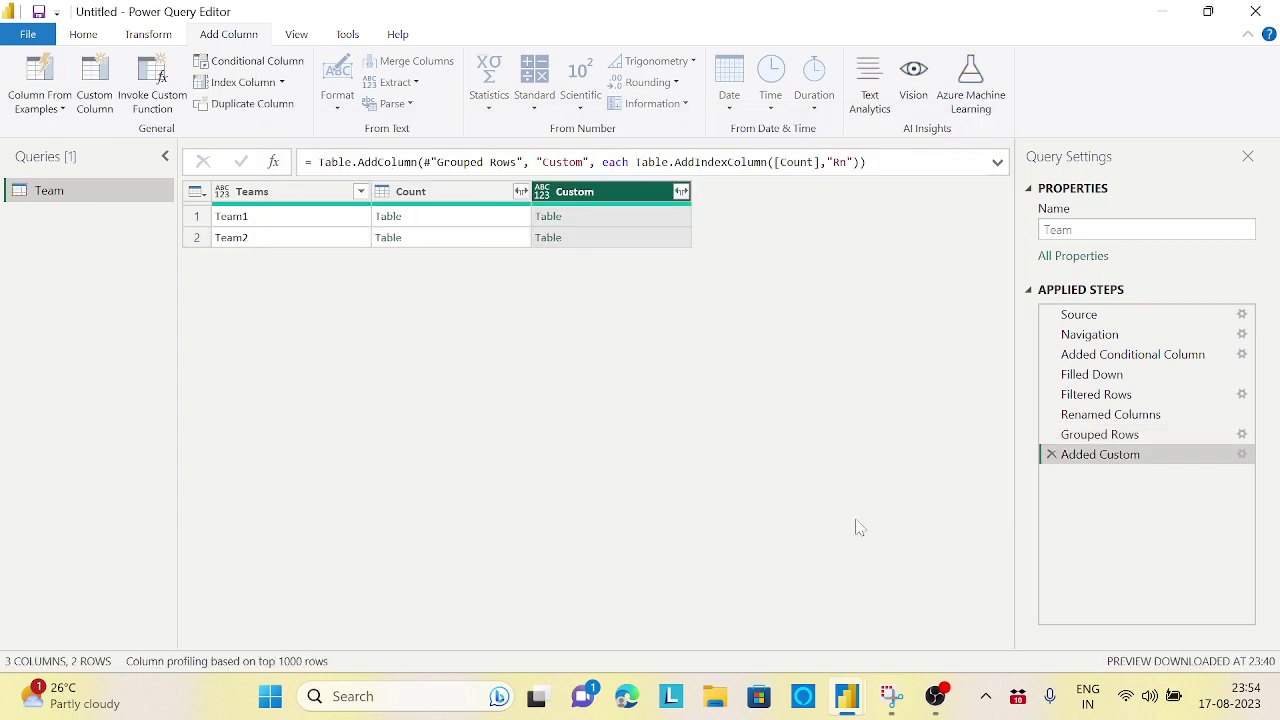
click(672, 222)
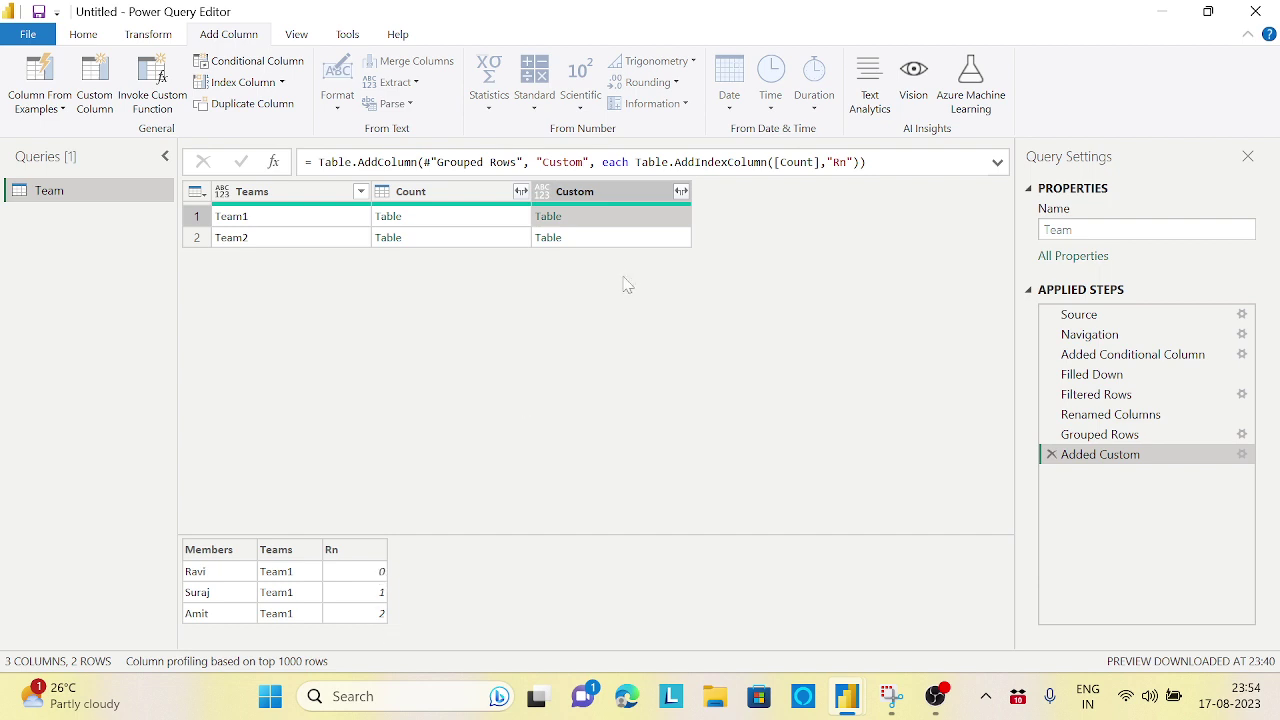
click(670, 243)
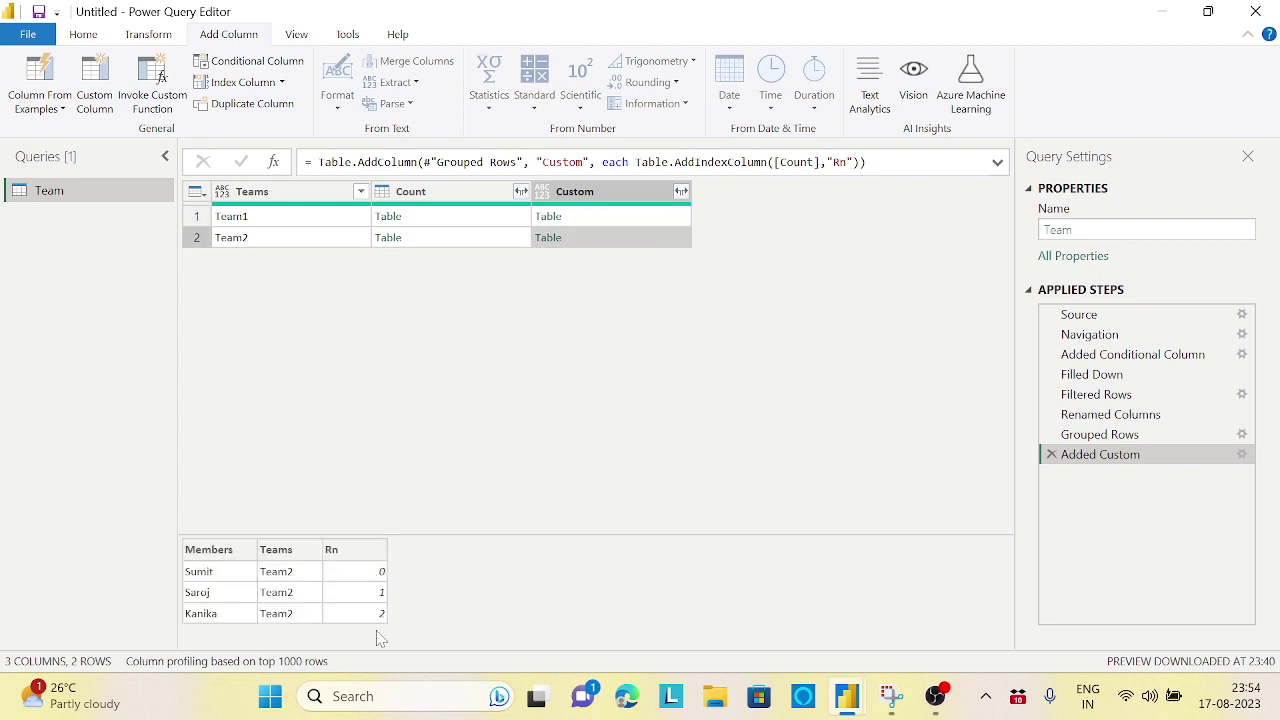
Expand only Members and Rn from the Custom column, and remove the Count column
click(681, 193)
click(681, 193)
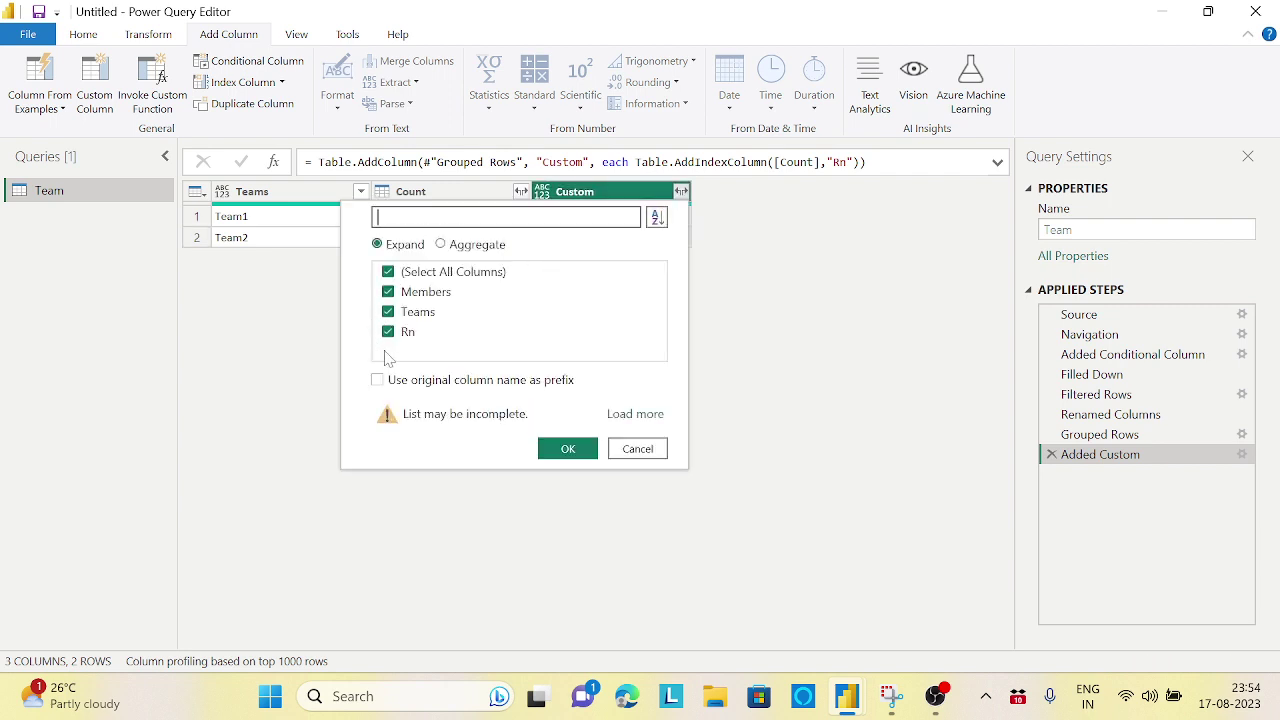
click(388, 274)
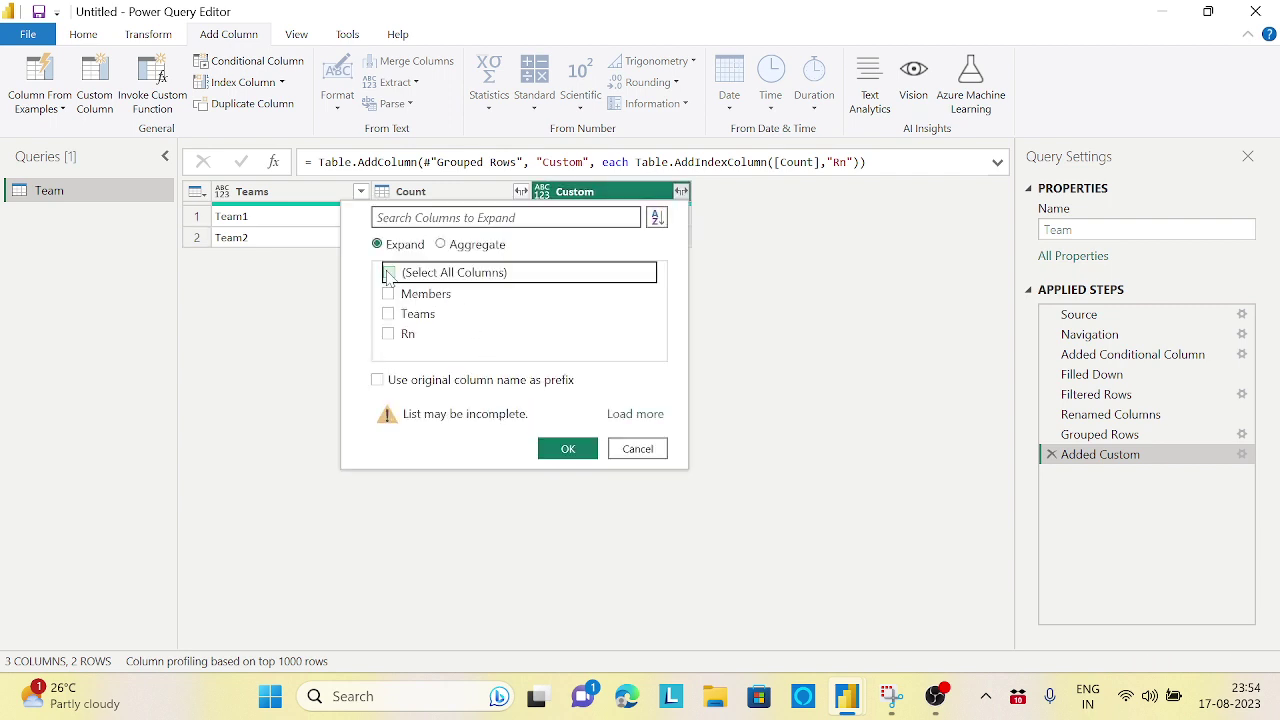
click(389, 293)
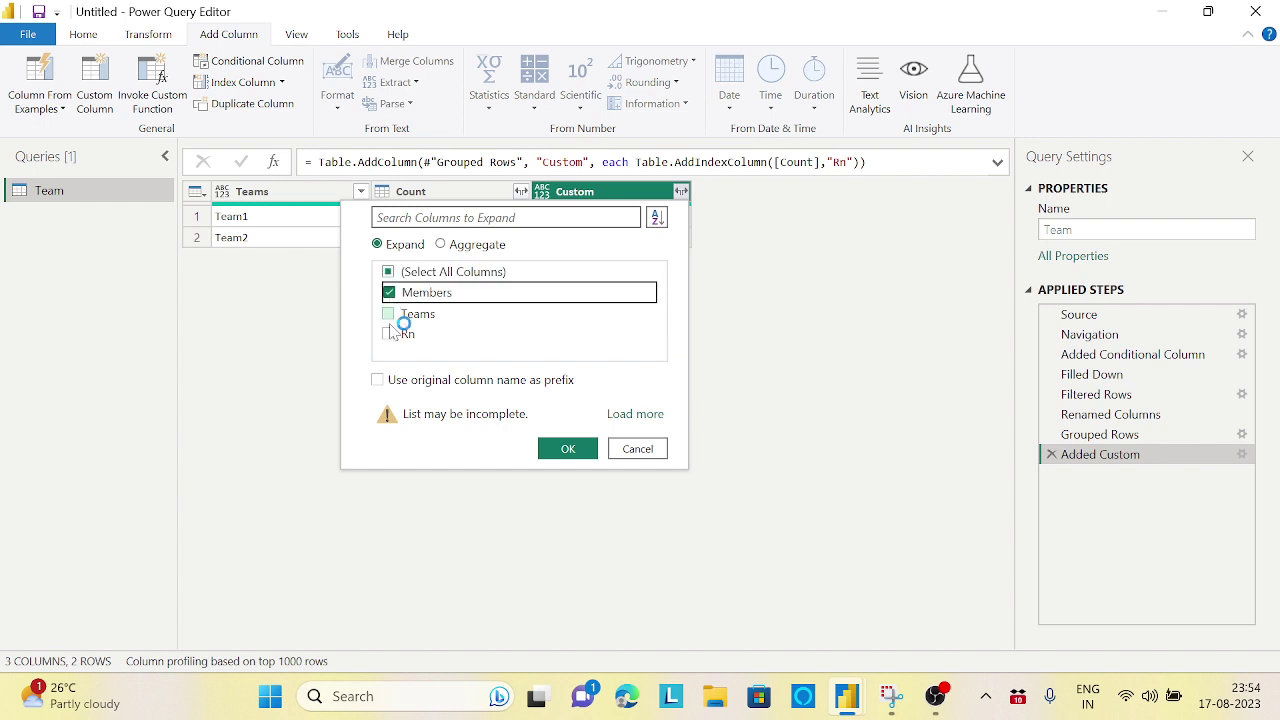
click(388, 333)
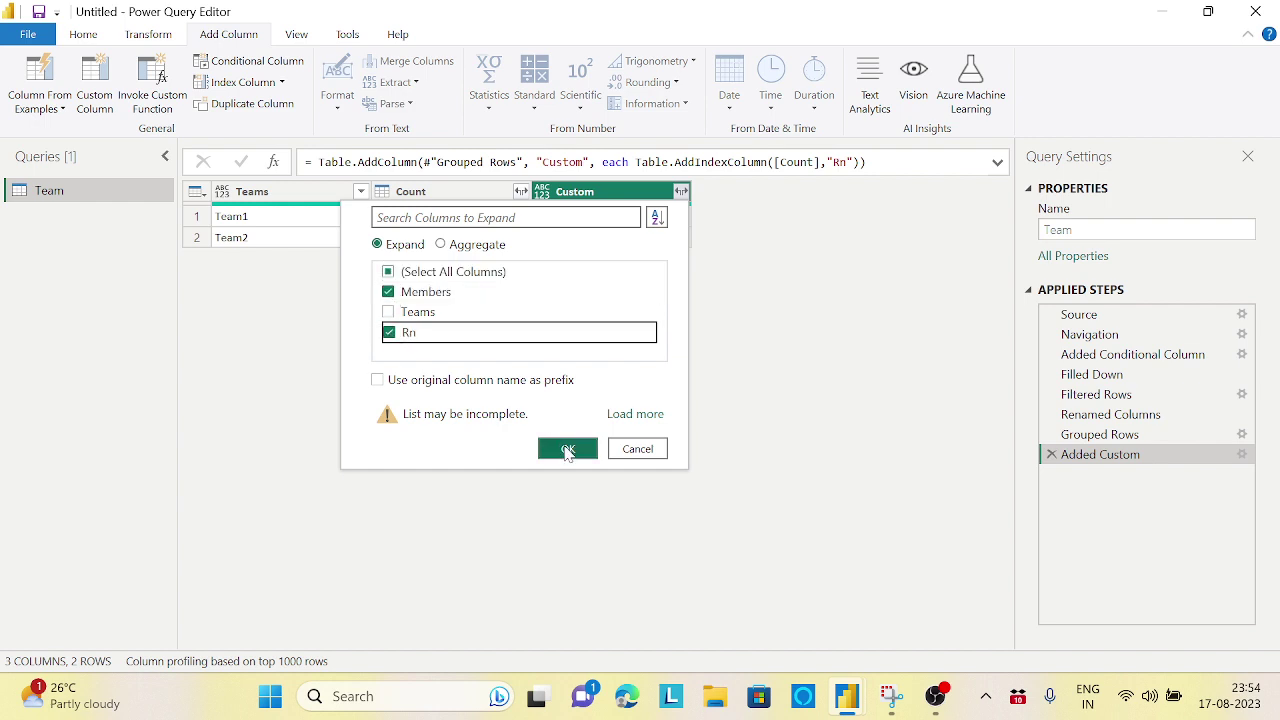
click(566, 451)
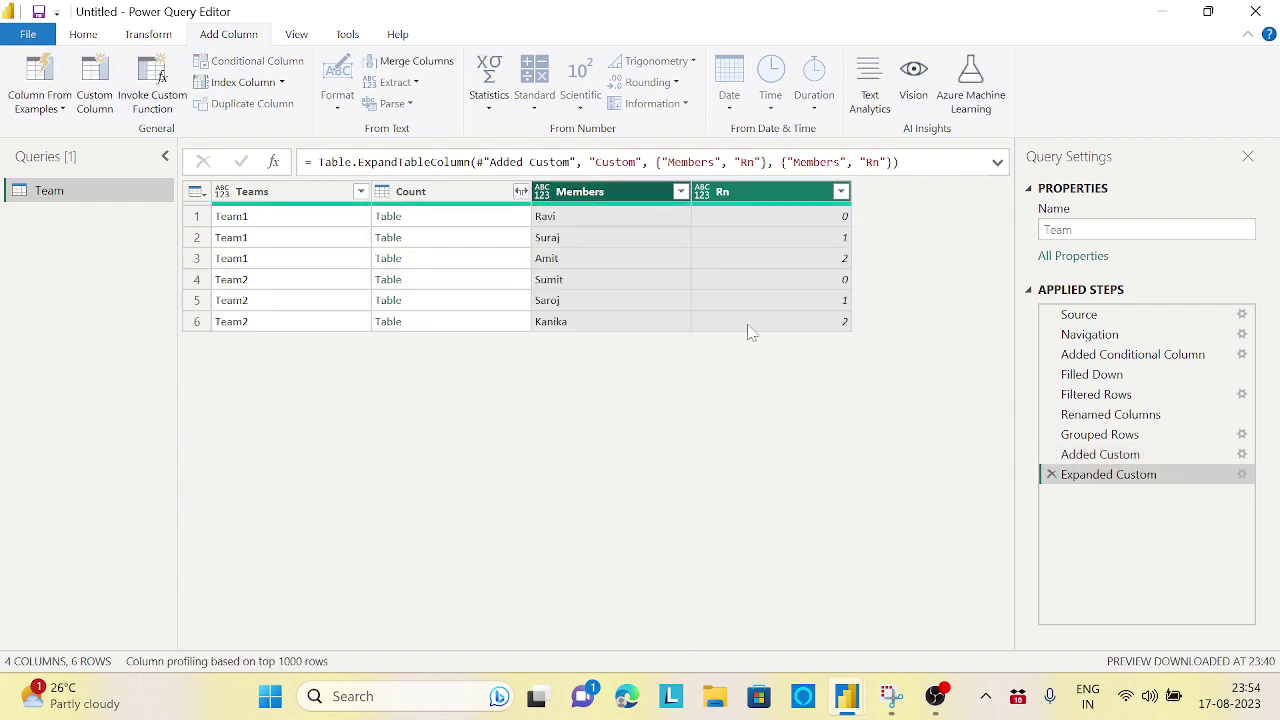
right_click(450, 200)
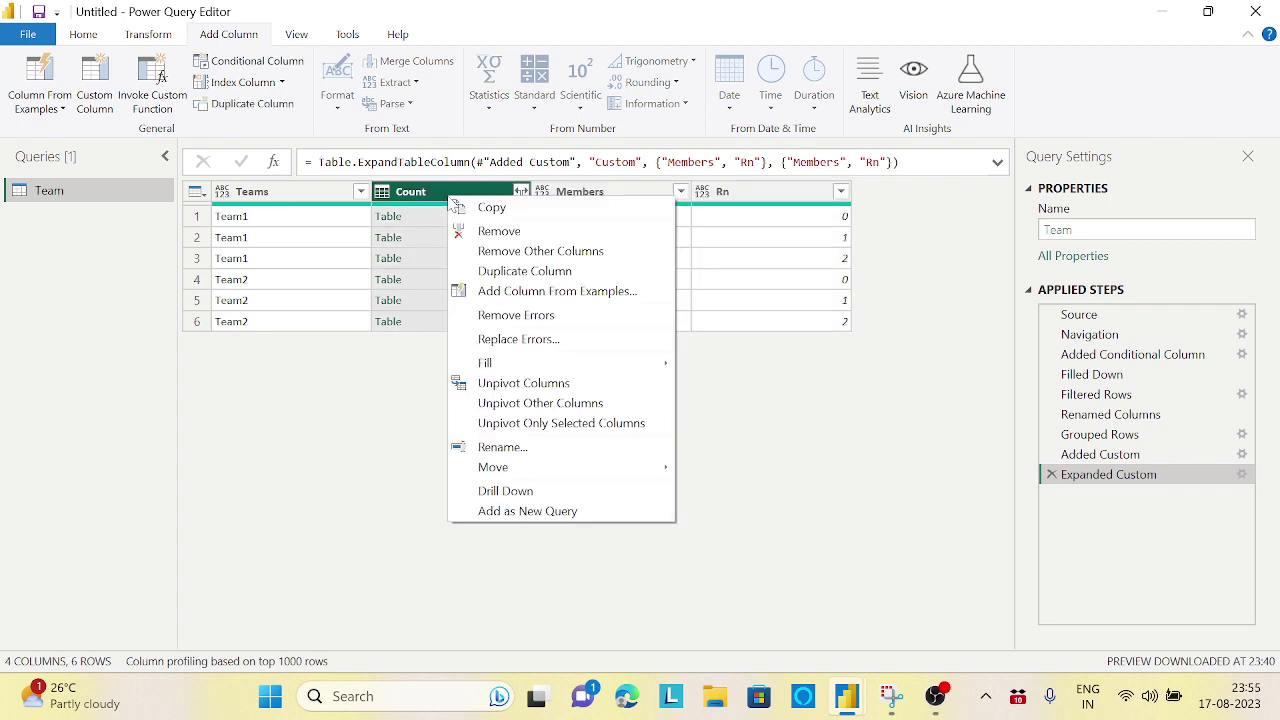
click(512, 231)
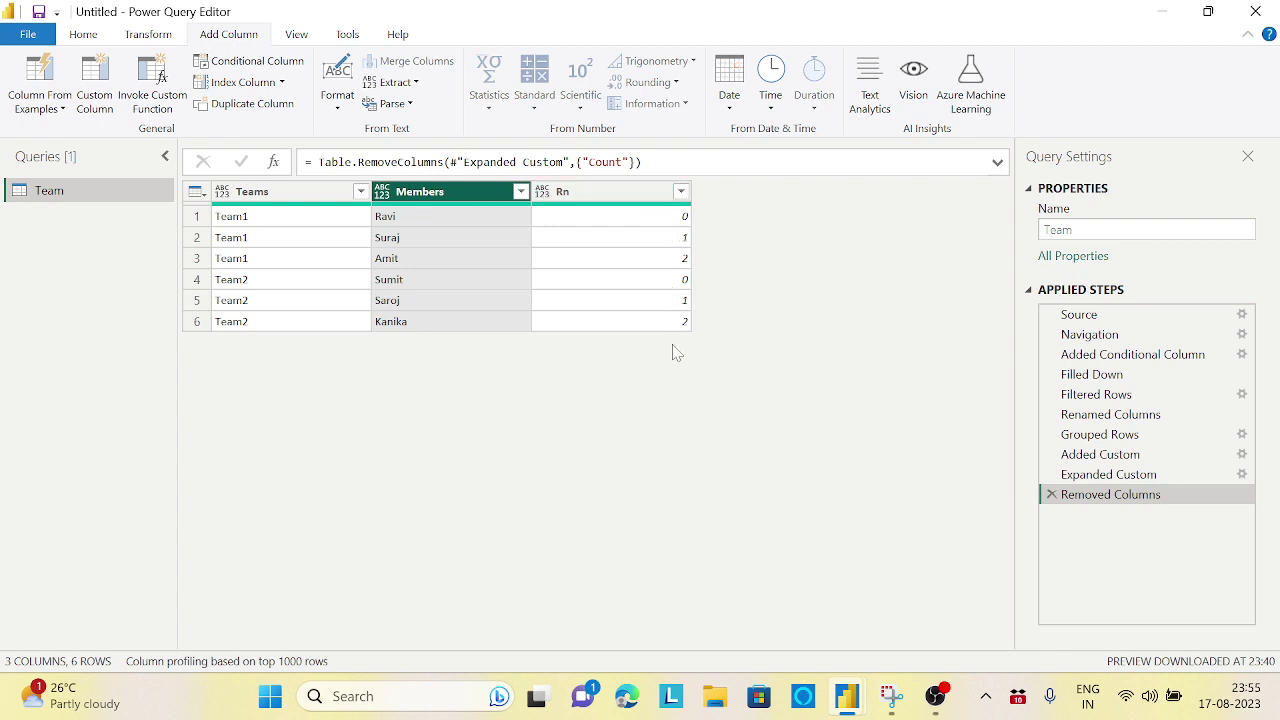
Pivot the Teams column using Members as the values column and Don't Aggregate as the aggregate value function
click(287, 200)
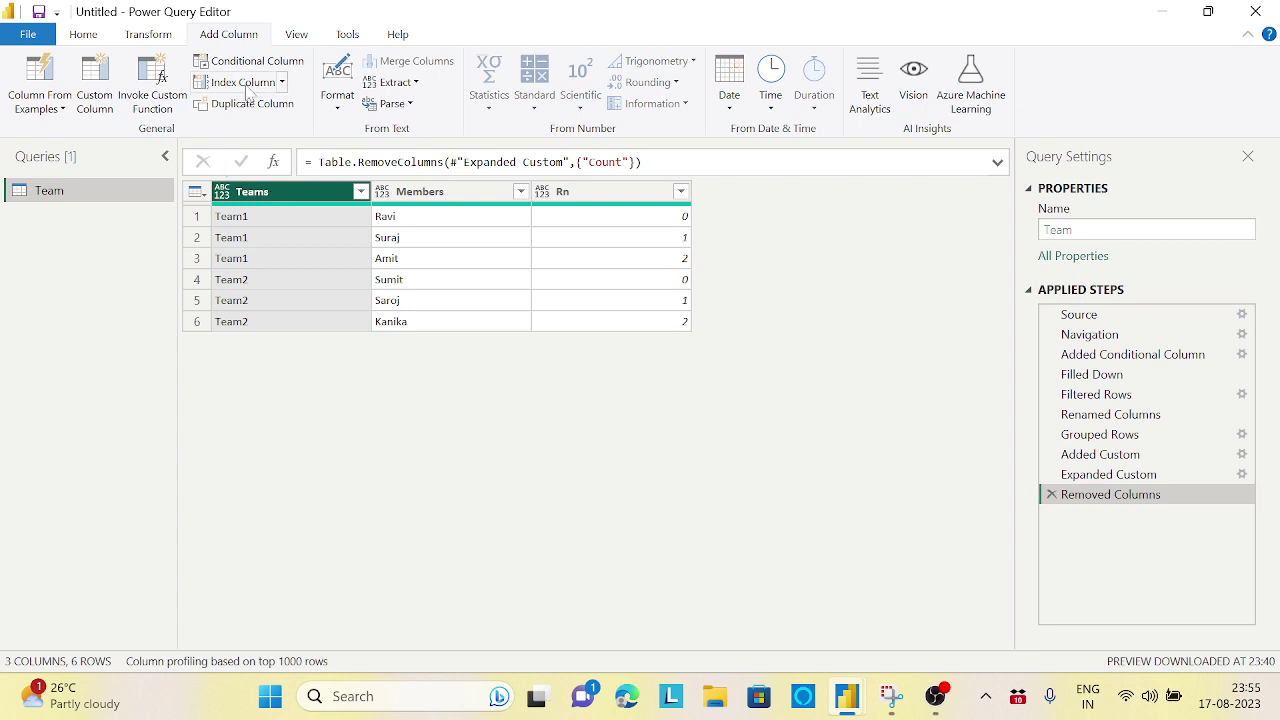
click(150, 35)
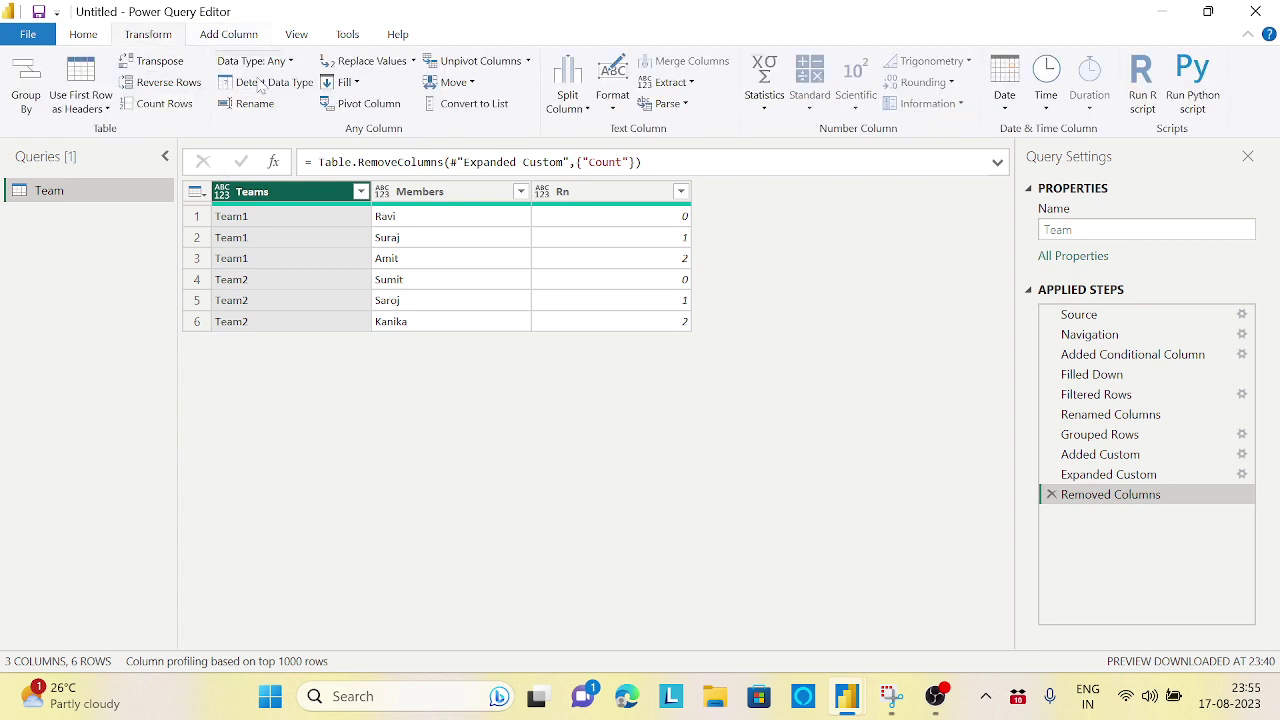
click(366, 106)
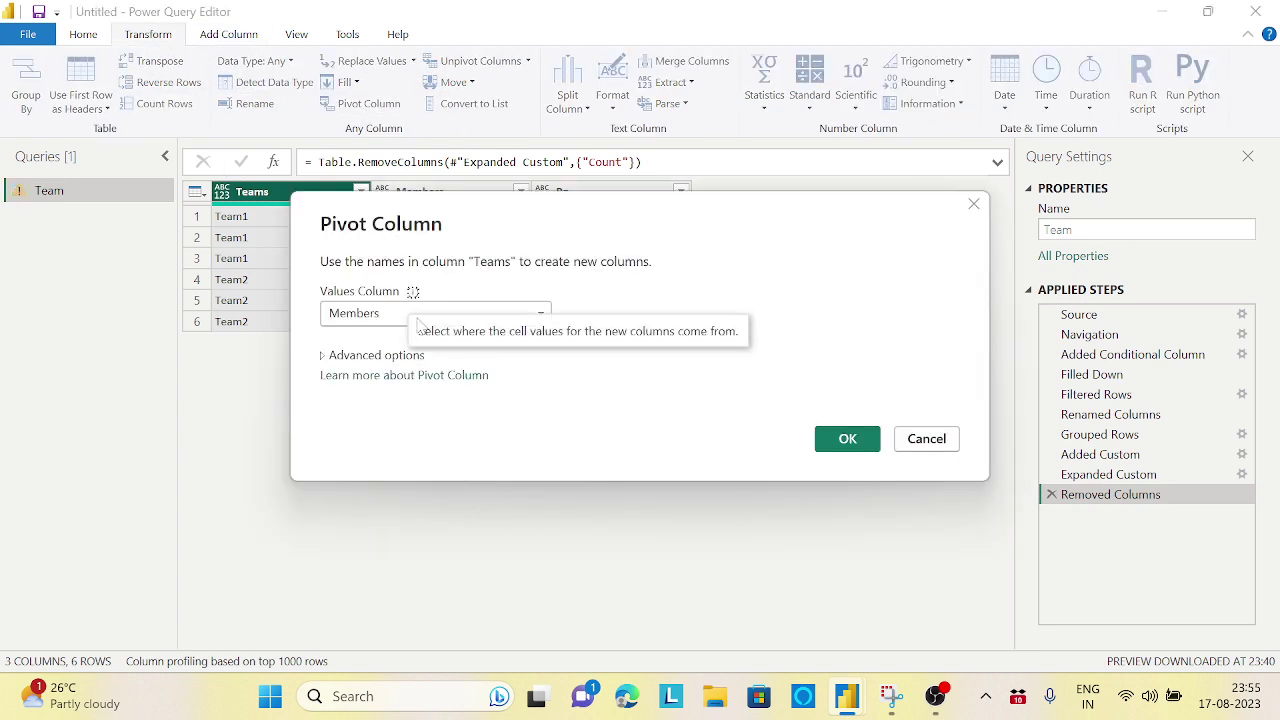
click(397, 358)
click(419, 400)
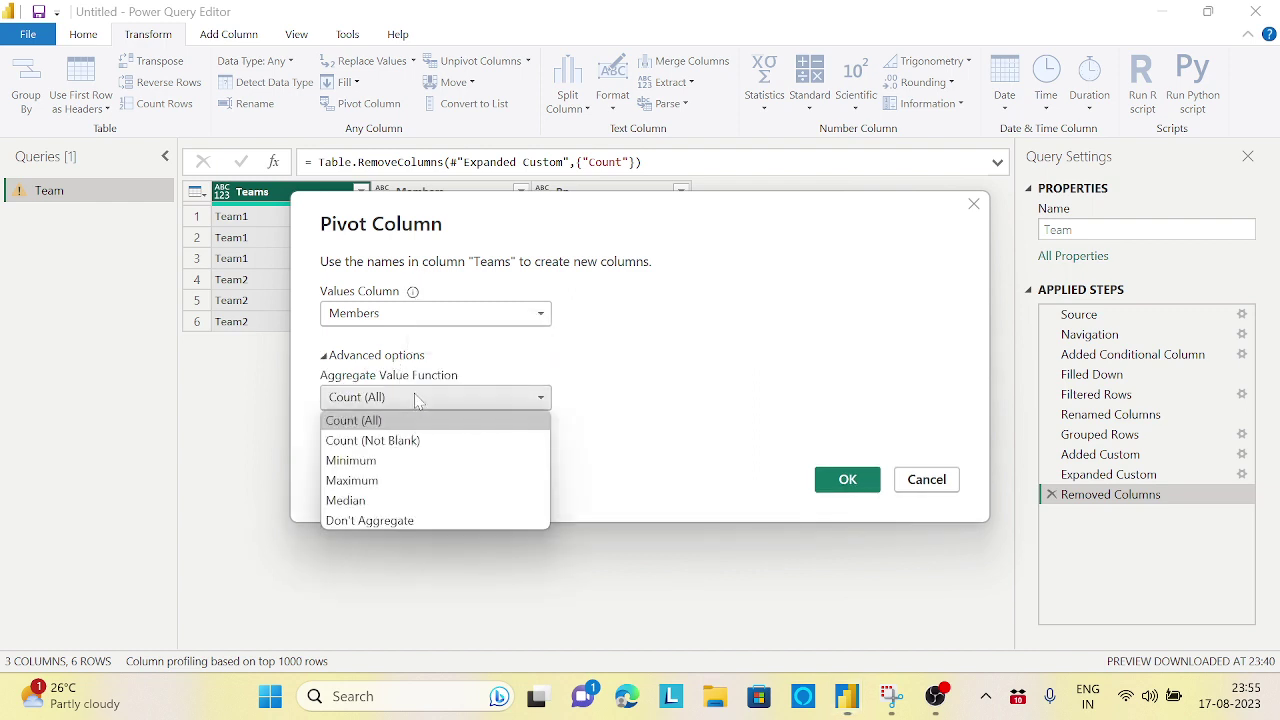
click(397, 521)
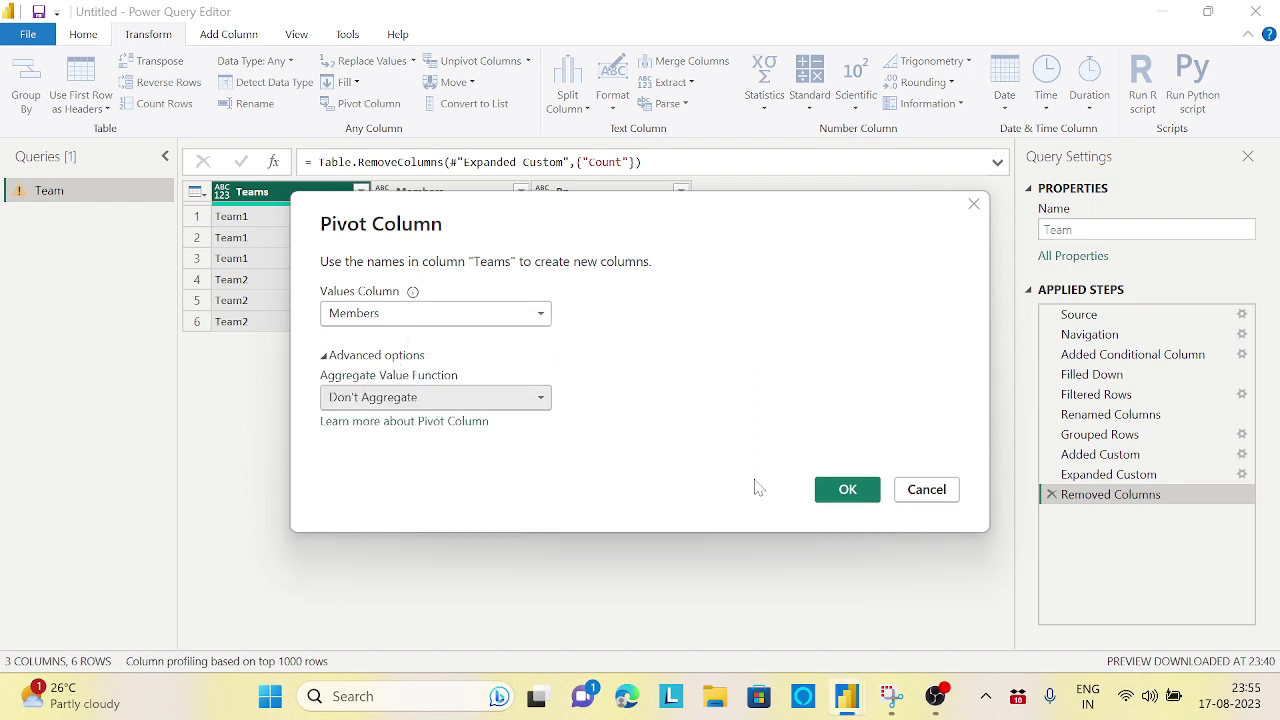
click(845, 490)
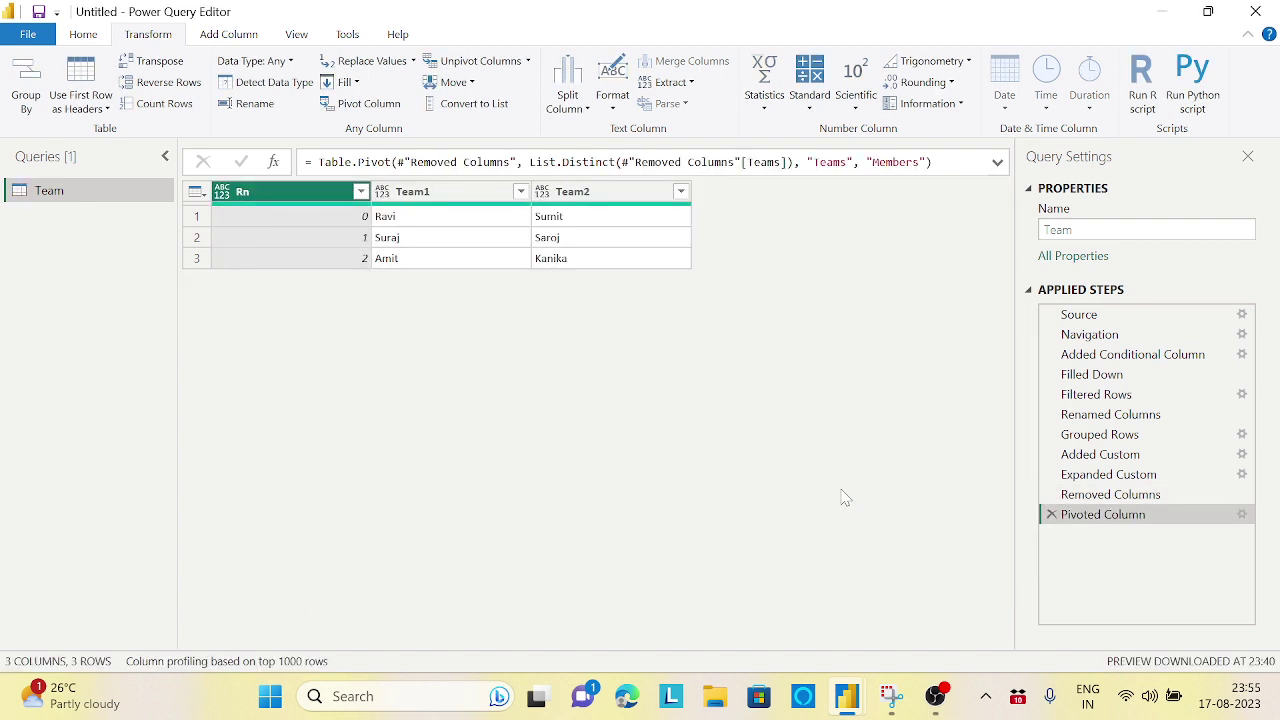
Remove the Rn column and detect the data types of the Team1 and Team2 columns
right_click(292, 197)
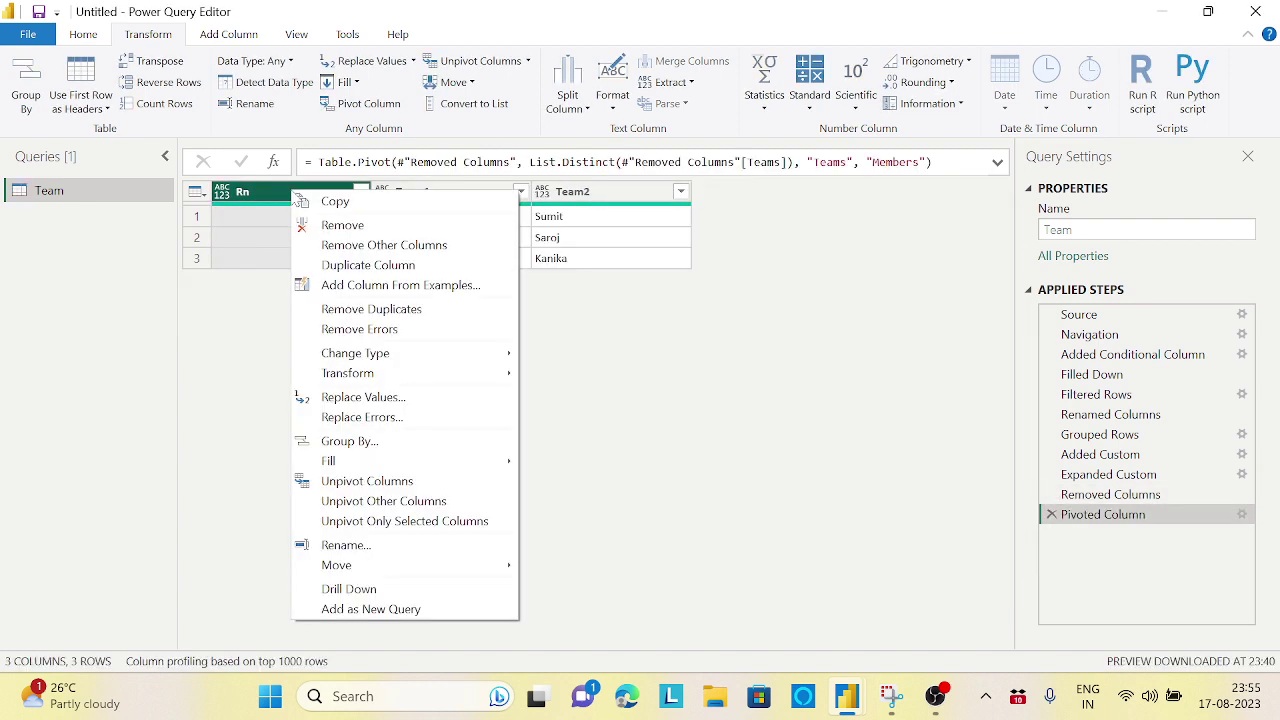
click(340, 224)
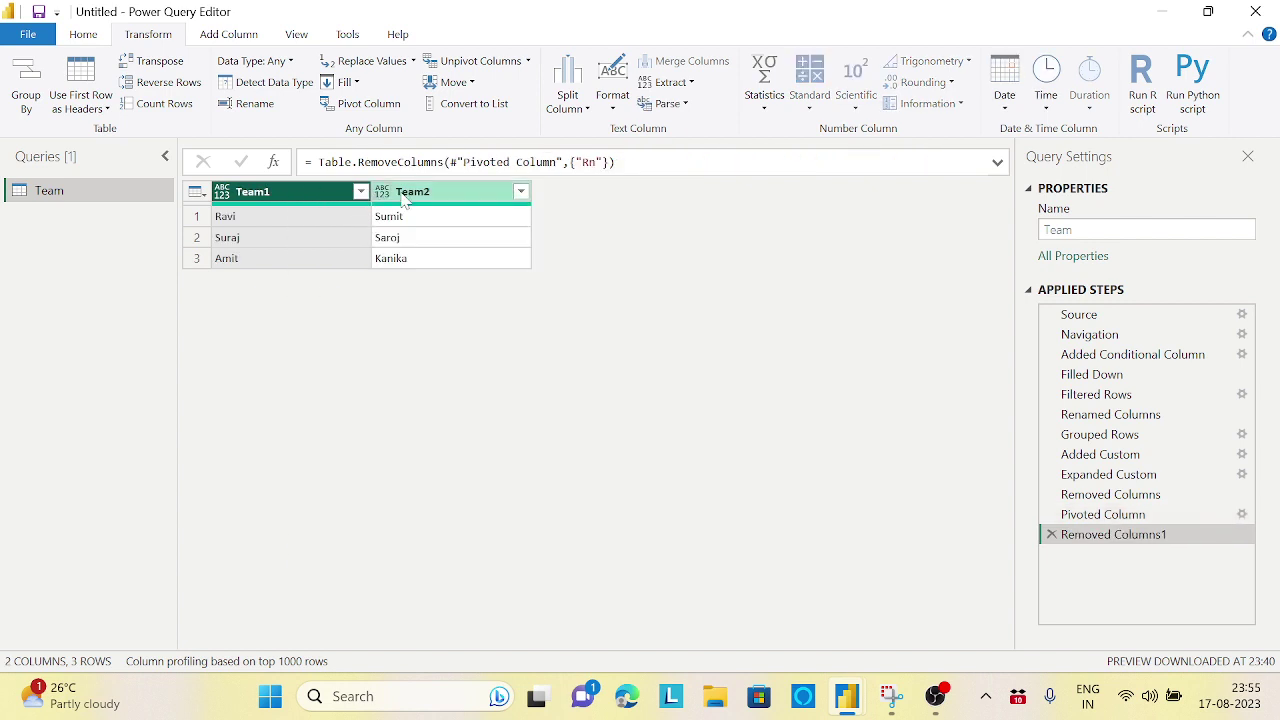
ctrl+click(405, 195)
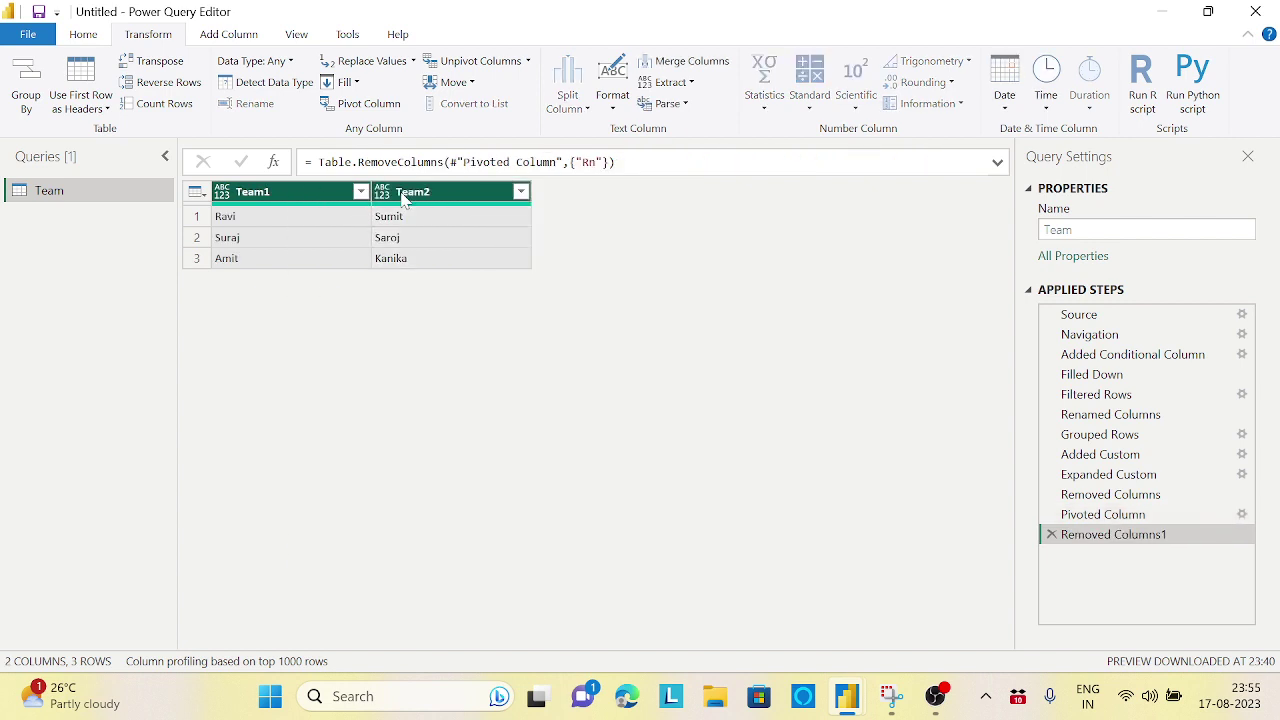
click(288, 84)
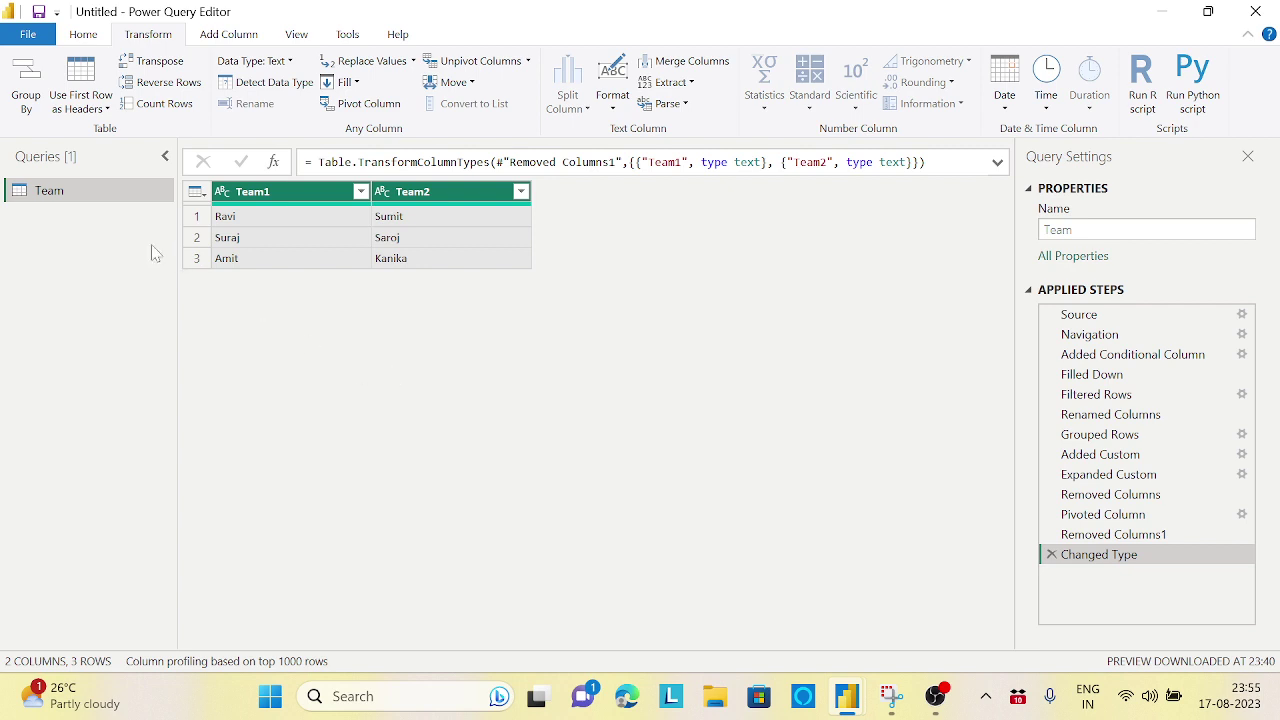
Review the Team query's M code in the Advanced Editor and highlight the workbook file path in the Source line
right_click(79, 190)
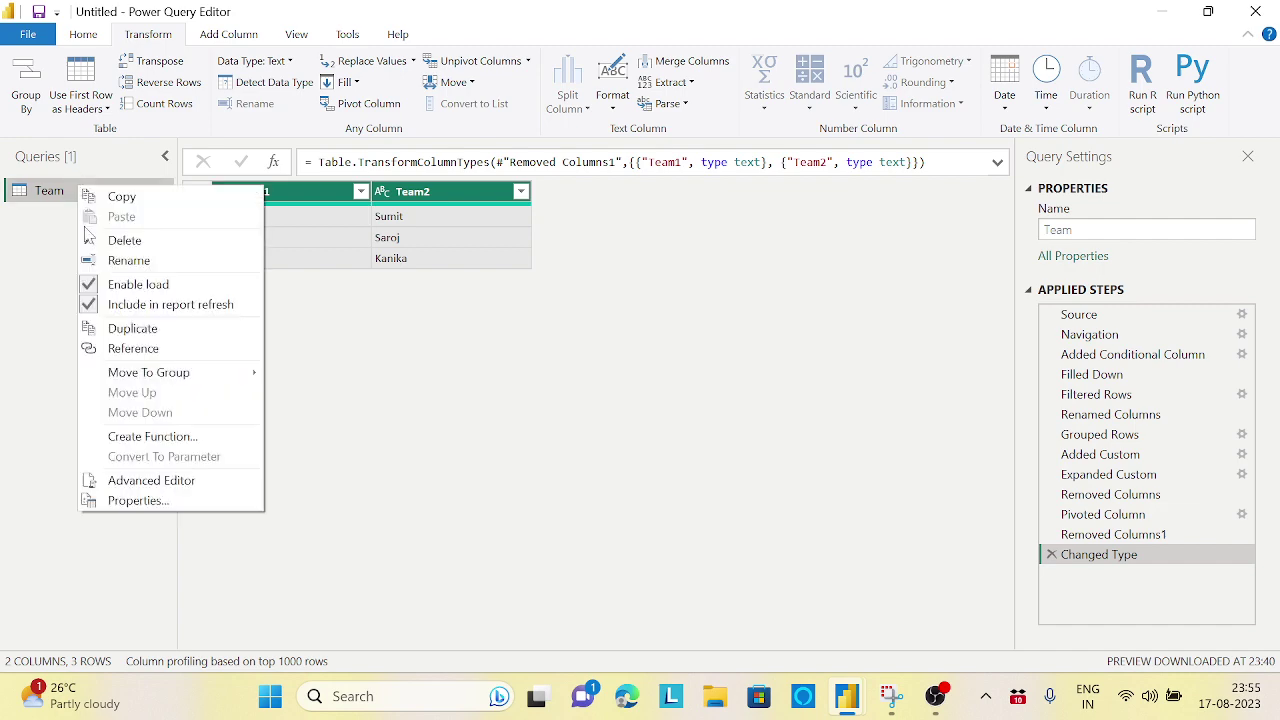
click(178, 484)
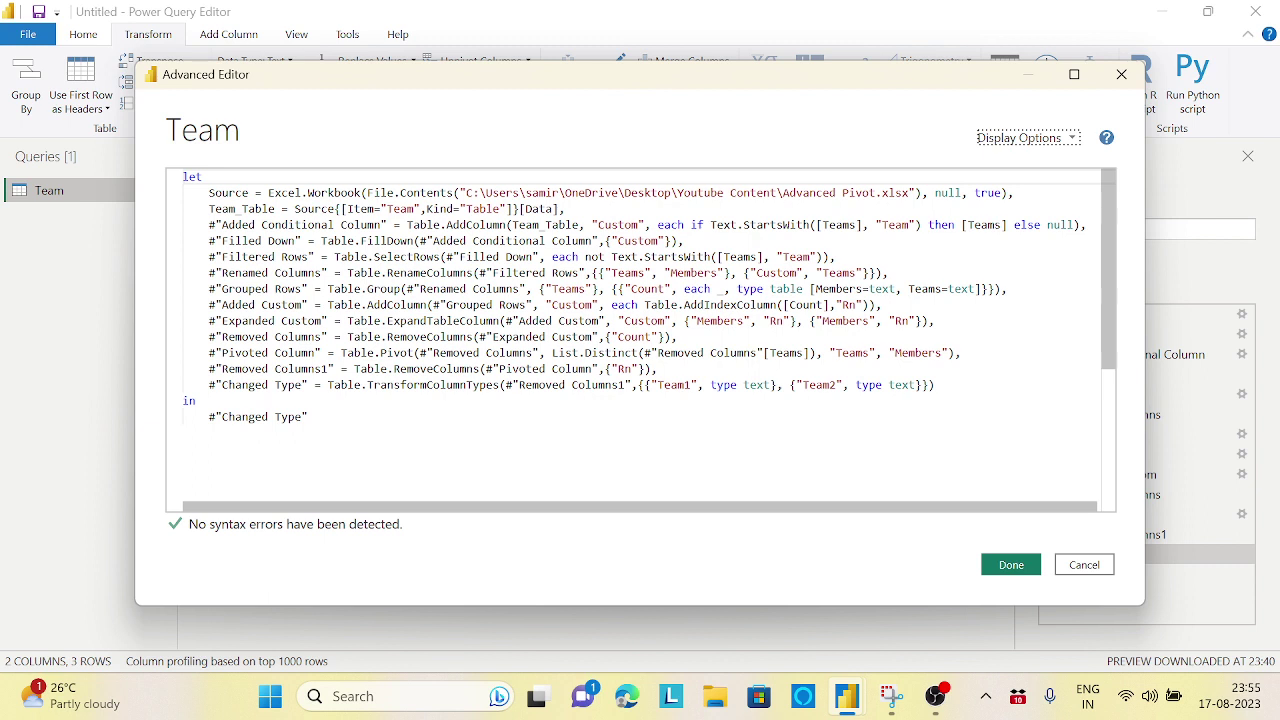
drag(466, 192, 909, 192)
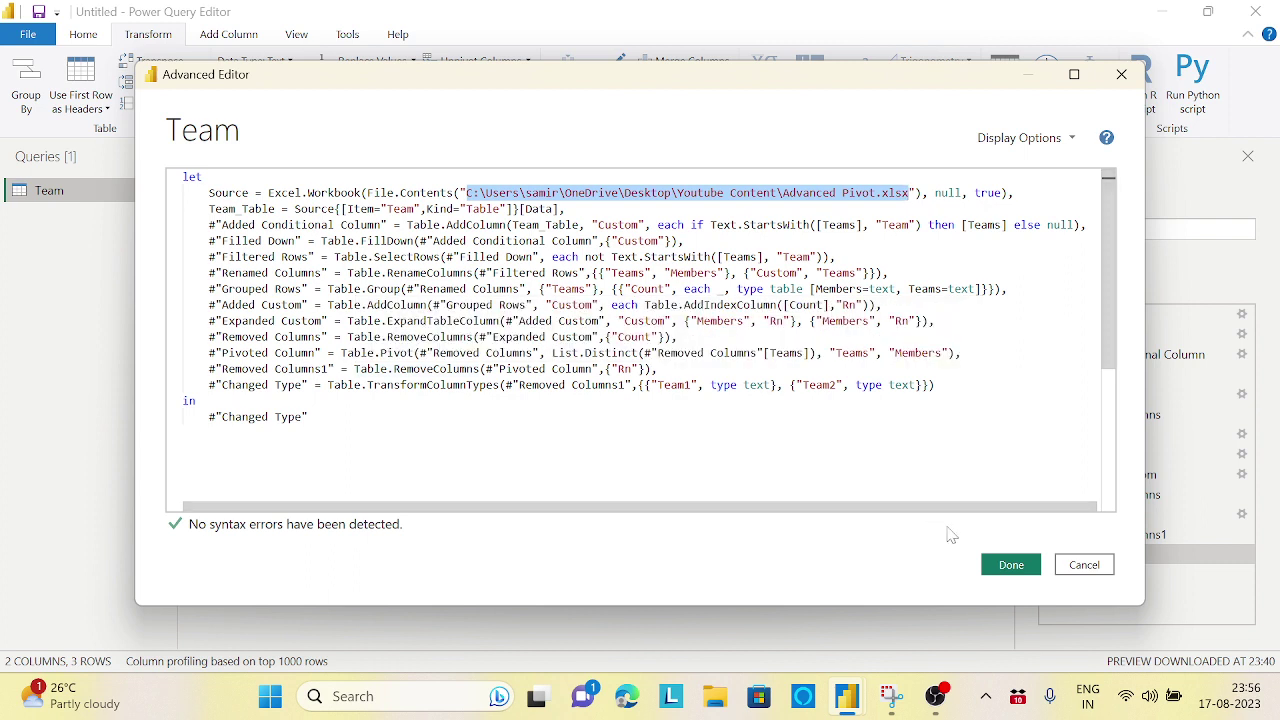
mouse_move(940, 696)
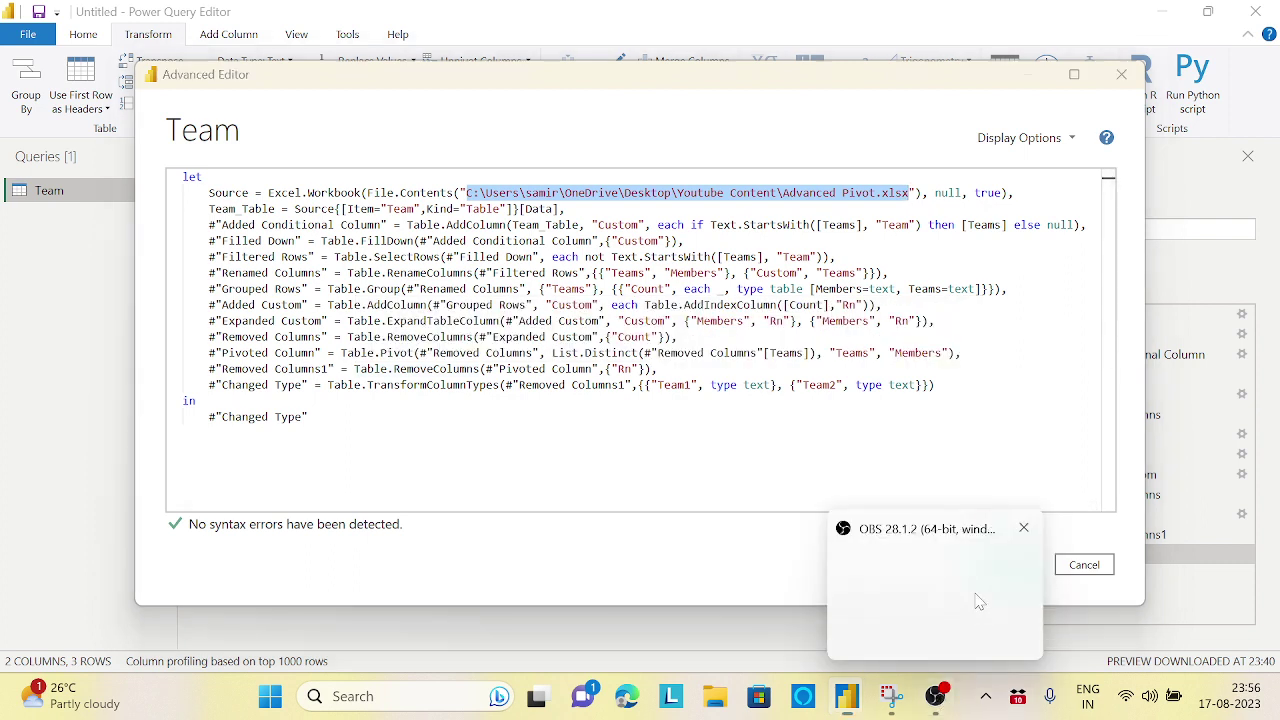